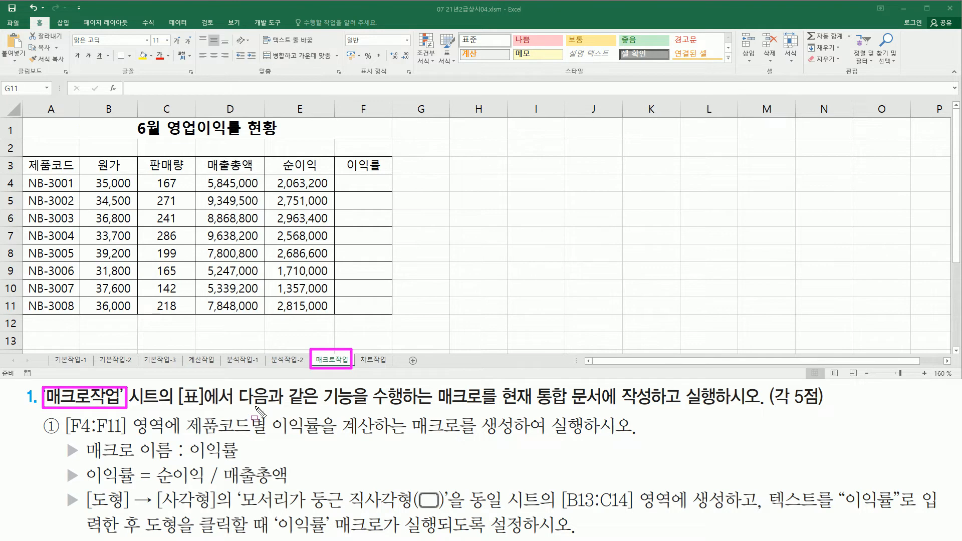
mouse_move(244, 410)
left_mouse_down()
mouse_move(513, 407)
mouse_move(500, 407)
mouse_move(511, 399)
mouse_move(649, 416)
mouse_move(765, 409)
left_mouse_up()
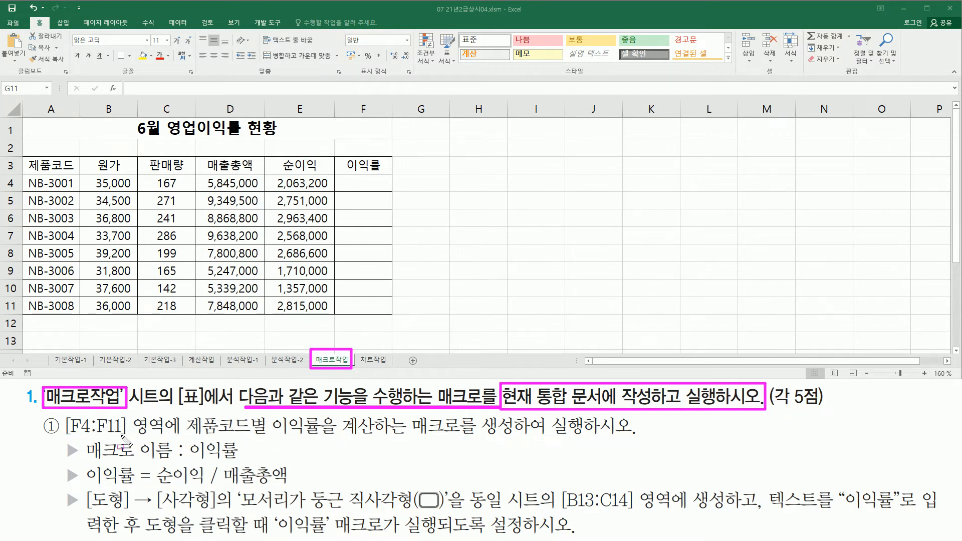
key("Escape")
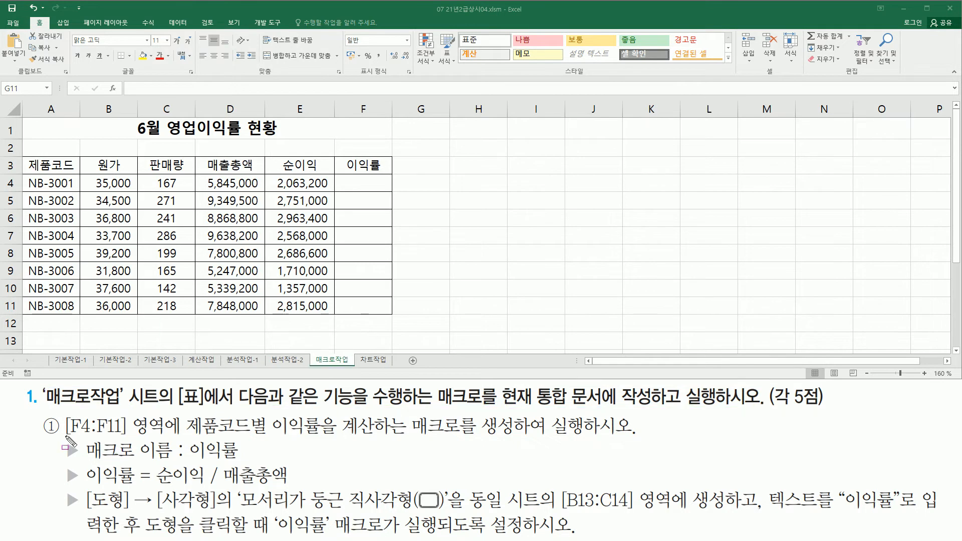
mouse_move(66, 415)
left_mouse_down()
mouse_move(136, 441)
mouse_move(182, 437)
left_mouse_up()
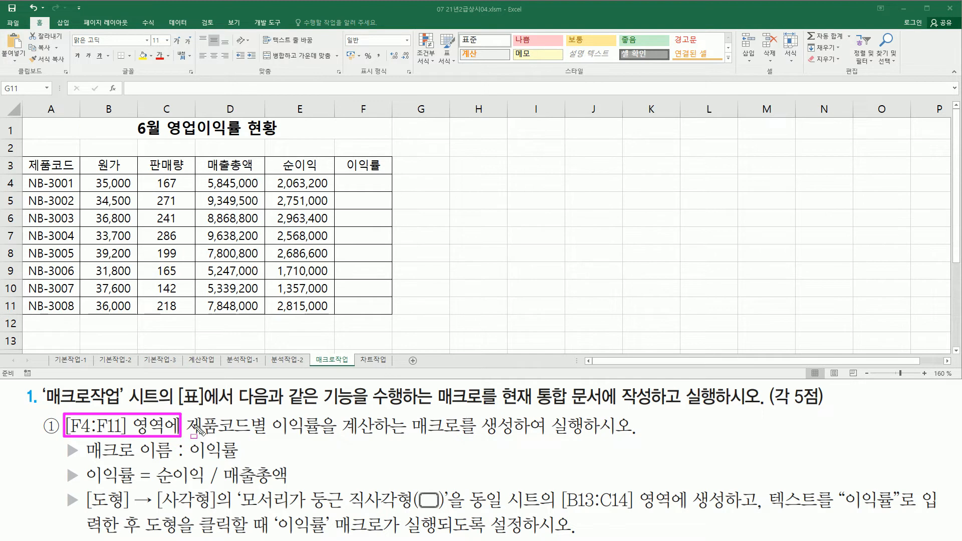
left_click_drag(347, 180, 385, 310)
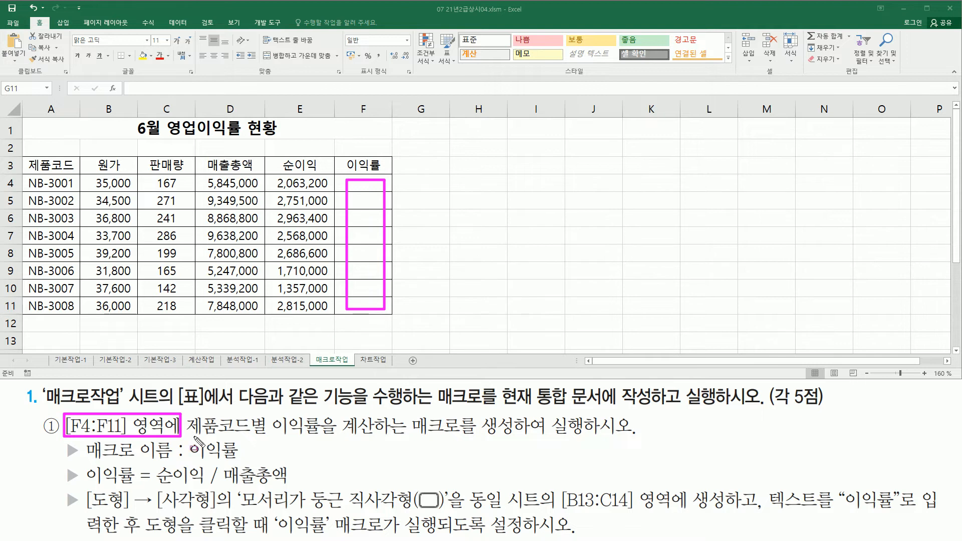
left_click_drag(191, 434, 630, 435)
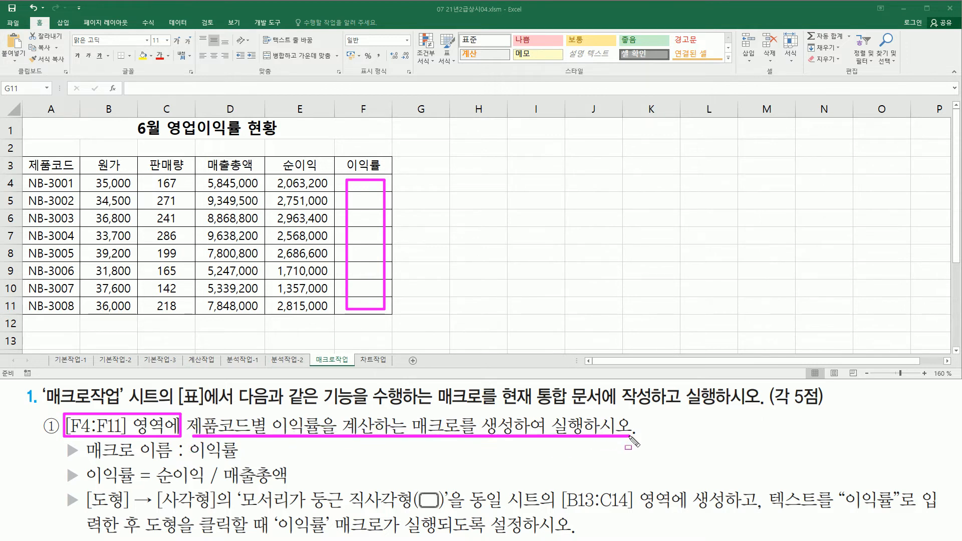
left_click_drag(191, 458, 241, 458)
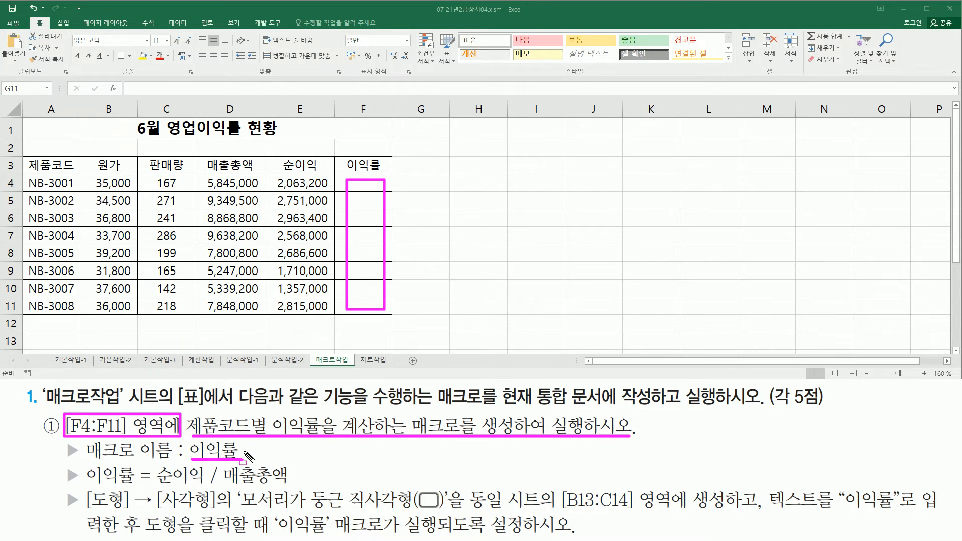
left_click_drag(156, 485, 294, 485)
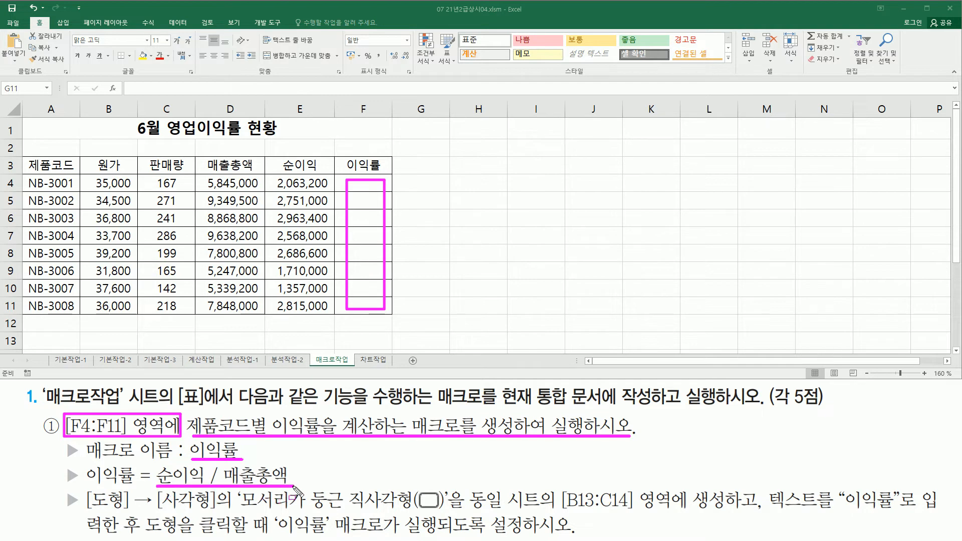
mouse_move(289, 181)
left_mouse_down()
mouse_move(285, 296)
mouse_move(321, 250)
mouse_move(288, 178)
left_mouse_up()
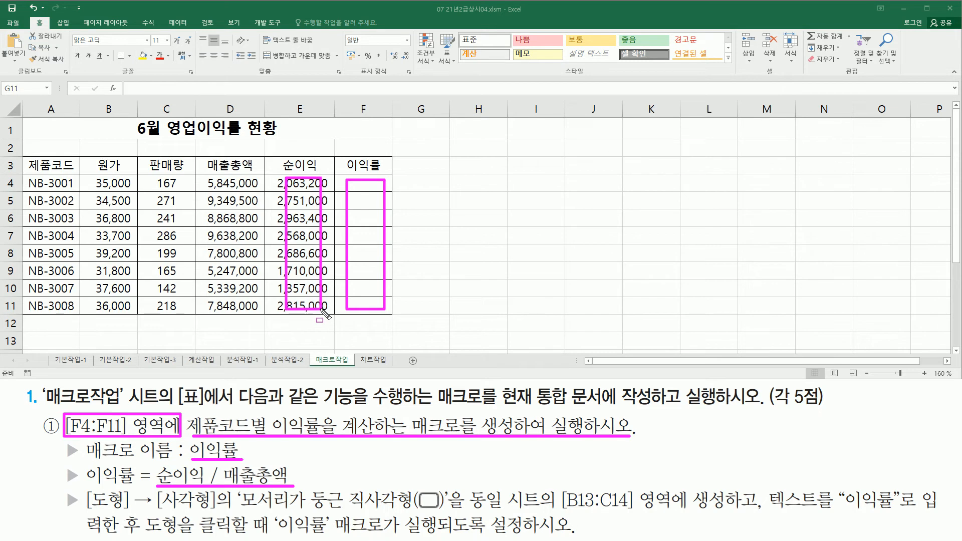
mouse_move(209, 180)
left_mouse_down()
mouse_move(209, 307)
mouse_move(258, 311)
left_mouse_up()
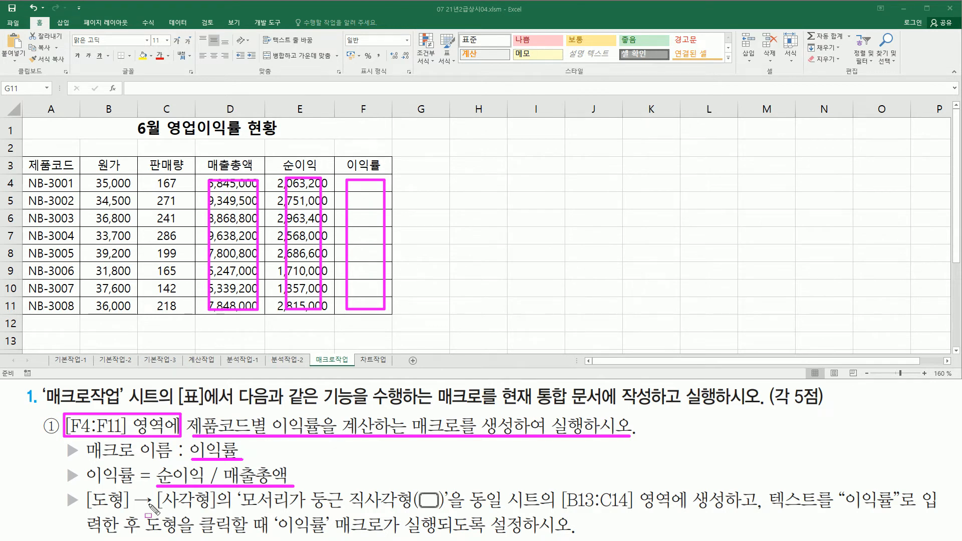
mouse_move(87, 508)
left_mouse_down()
mouse_move(430, 523)
mouse_move(456, 496)
mouse_move(450, 490)
left_mouse_up()
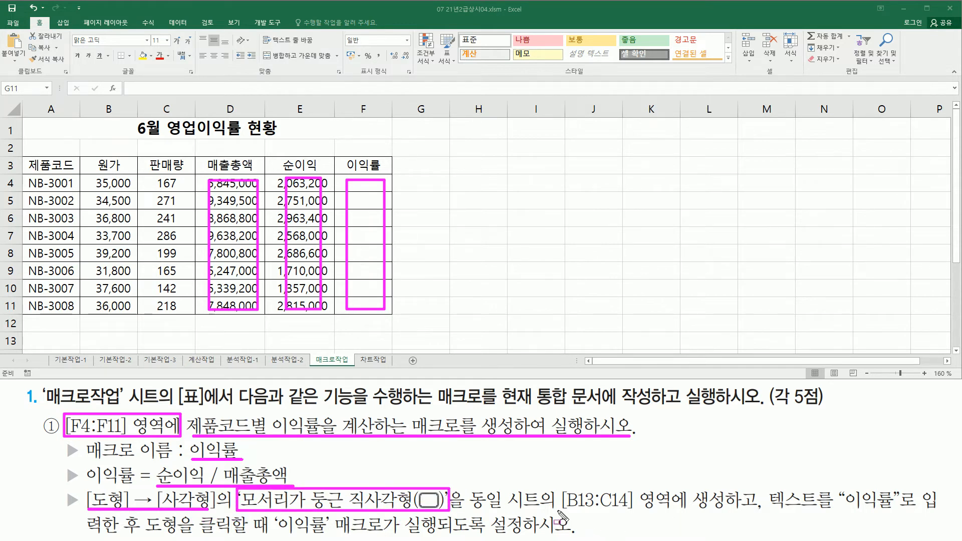
mouse_move(557, 510)
left_mouse_down()
mouse_move(722, 509)
mouse_move(727, 484)
left_mouse_up()
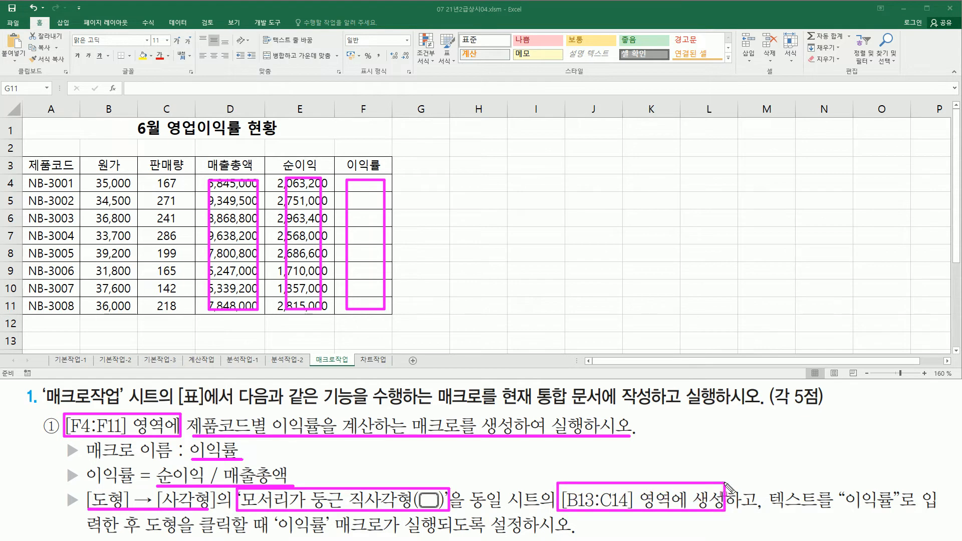
key("Escape")
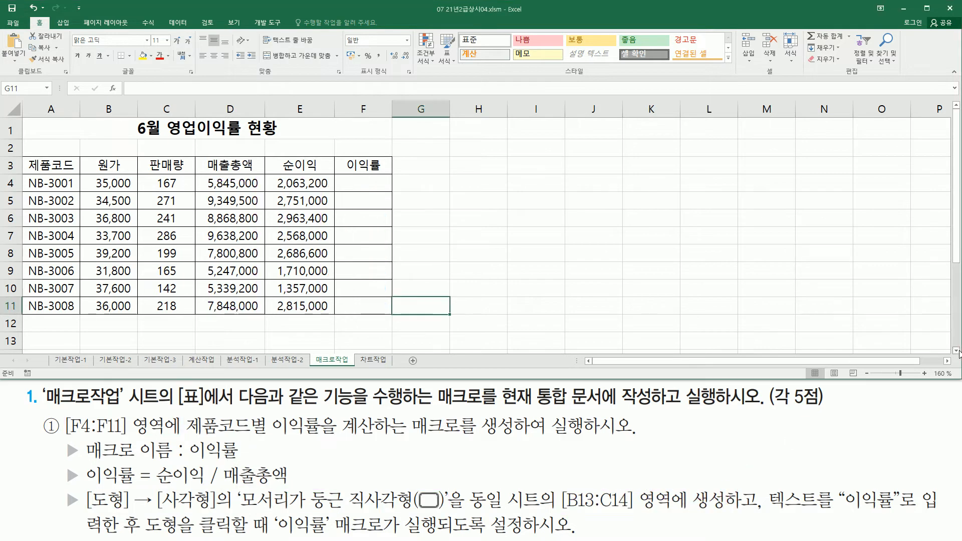
left_click(956, 351)
key("ctrl+2")
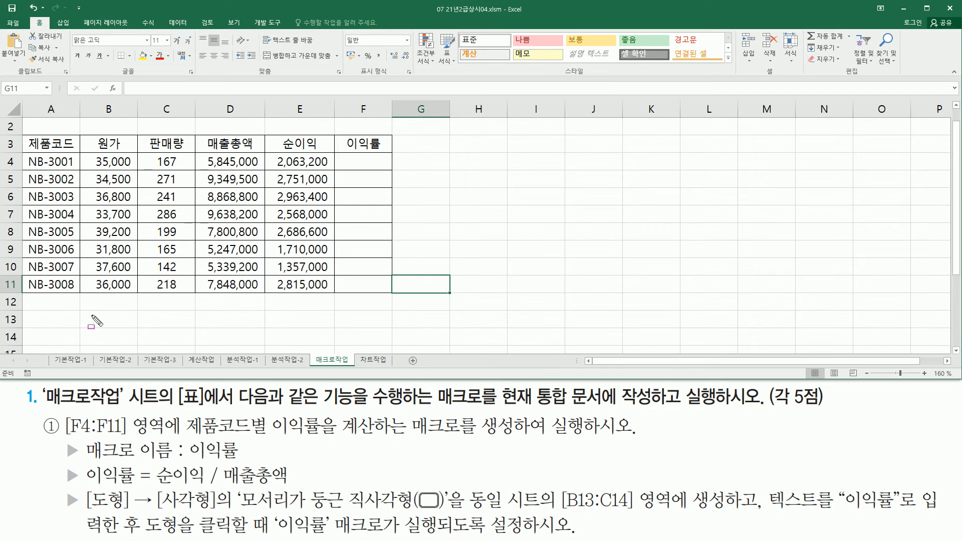
mouse_move(82, 312)
left_mouse_down()
mouse_move(92, 340)
mouse_move(195, 345)
left_mouse_up()
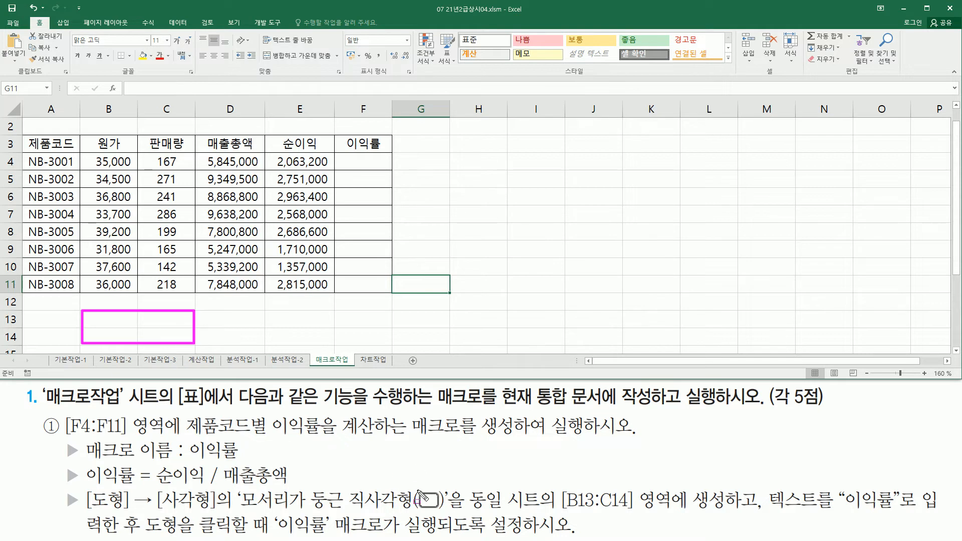
left_click_drag(770, 511, 901, 511)
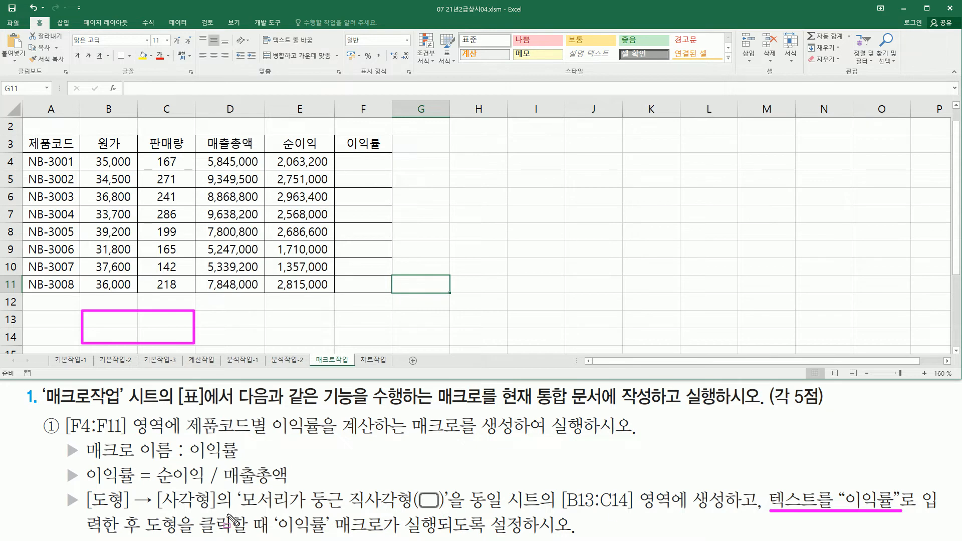
mouse_move(139, 510)
left_mouse_down()
mouse_move(256, 538)
mouse_move(537, 535)
left_mouse_up()
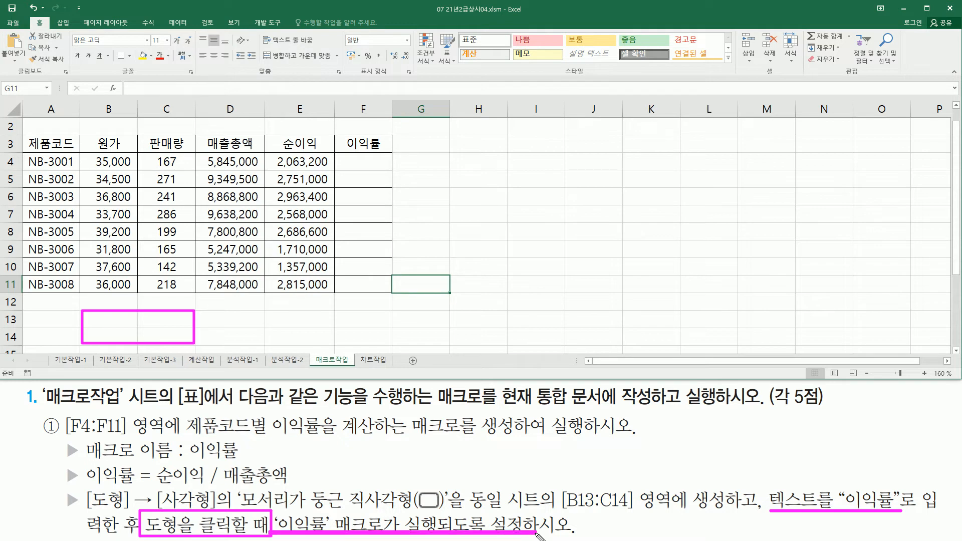
key("Escape")
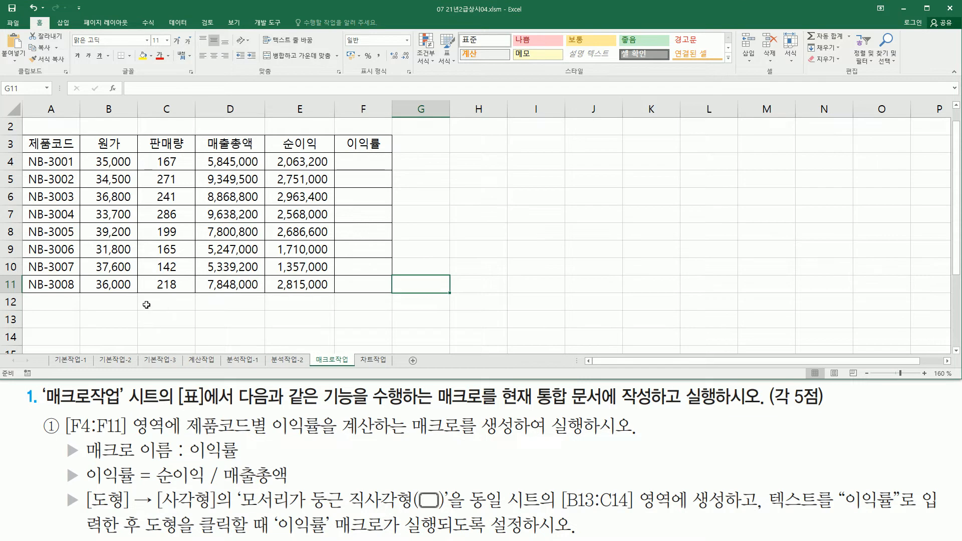
Insert a rounded rectangle (모서리가 둥근 직사각형) covering cells B13:C14, about 3.79 cm wide and 1.14 cm high
left_click(70, 24)
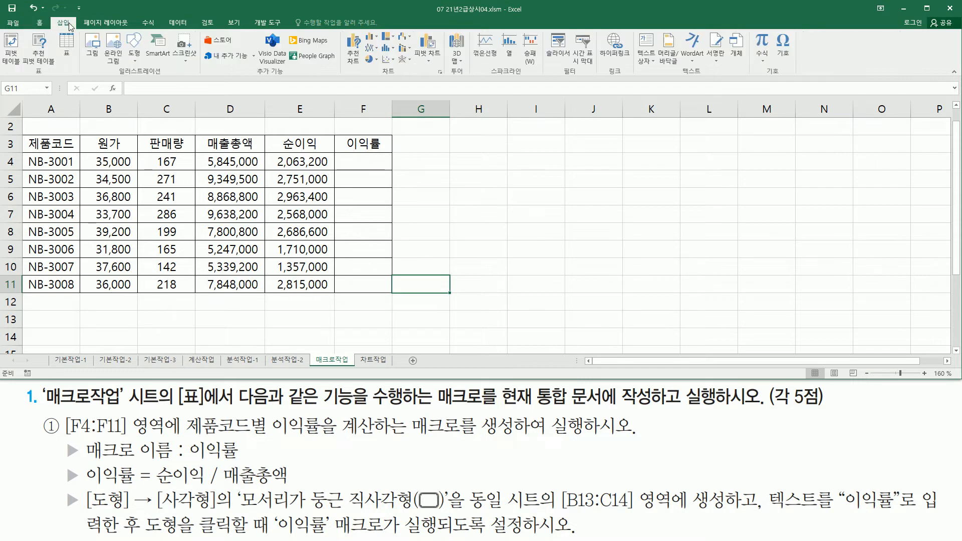
left_click(134, 50)
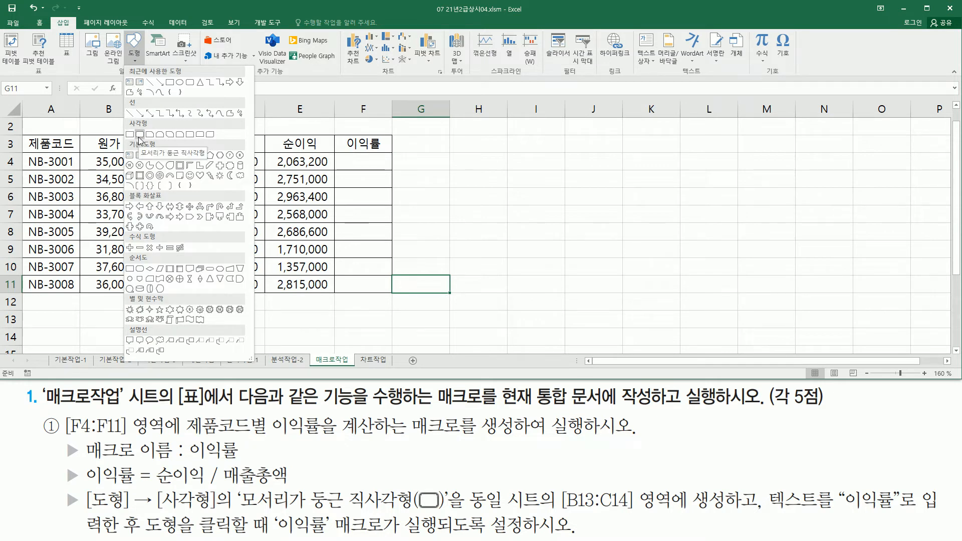
left_click(139, 134)
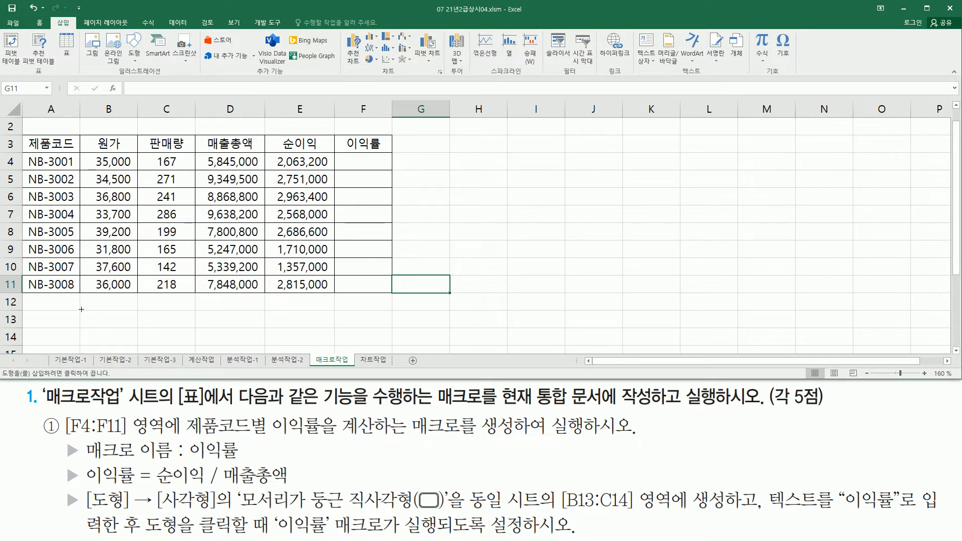
mouse_move(80, 309)
left_mouse_down()
mouse_move(89, 324)
mouse_move(195, 345)
left_mouse_up()
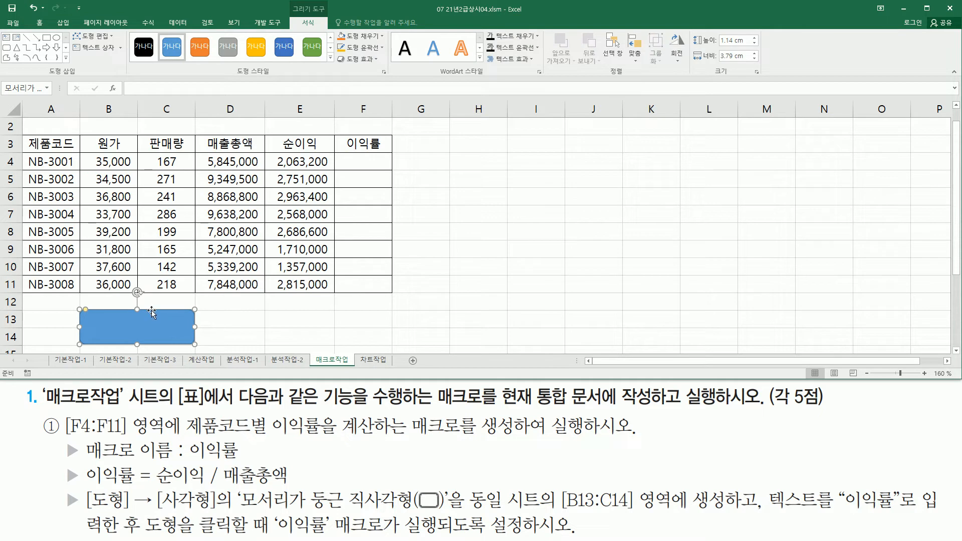
Assign a macro named 이익률 to the rounded rectangle over B13:C14 and choose to record it
right_click(168, 321)
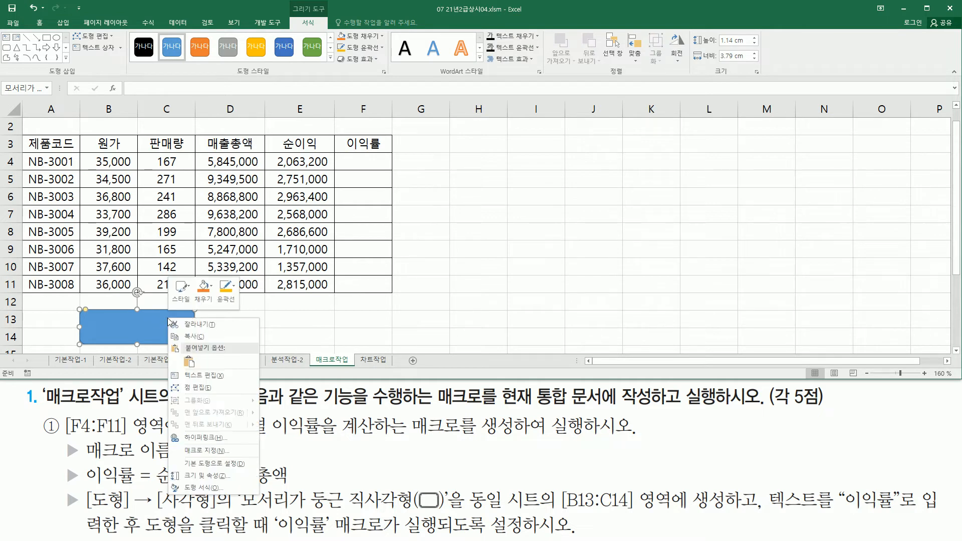
left_click(212, 450)
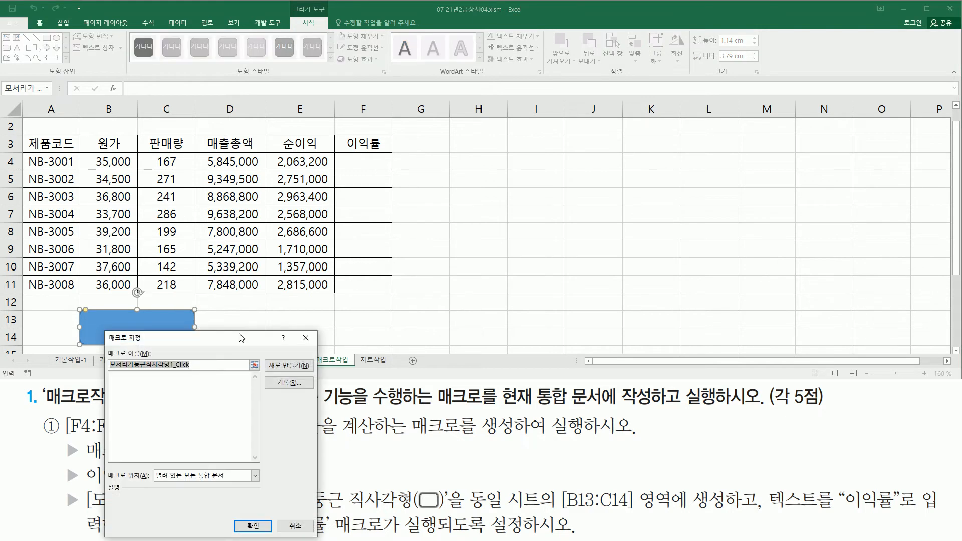
left_click_drag(226, 338, 568, 134)
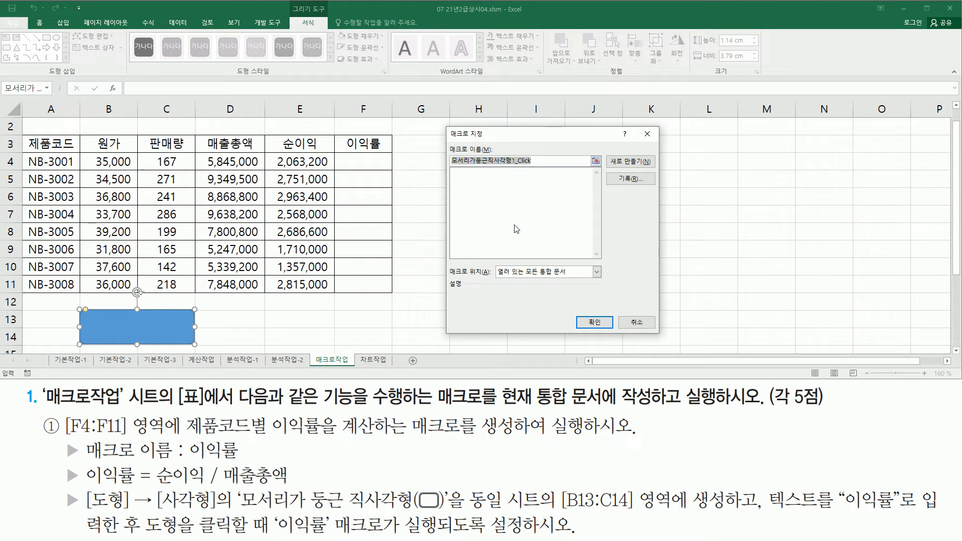
type("DL")
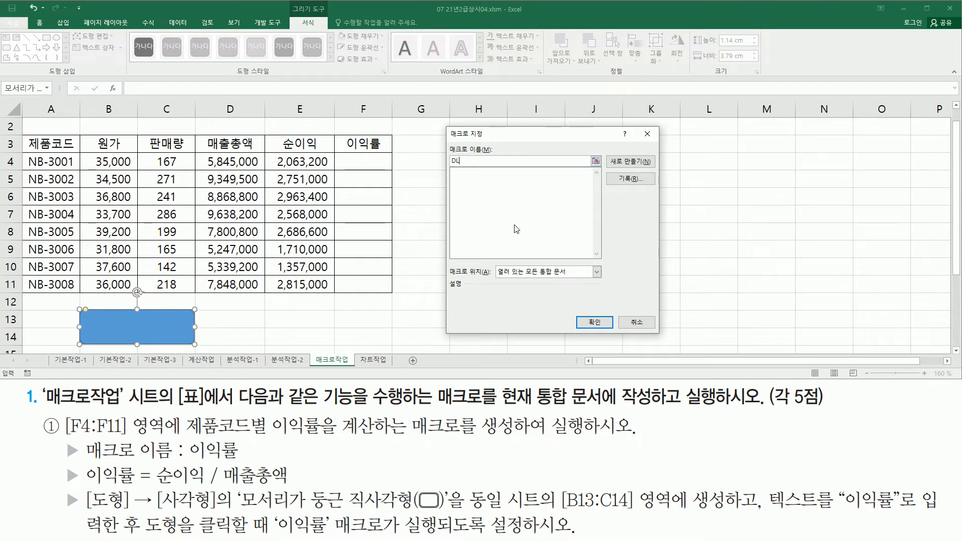
key("BackSpace")
type("이이")
key("ctrl+shift+d")
left_click_drag(613, 167, 631, 185)
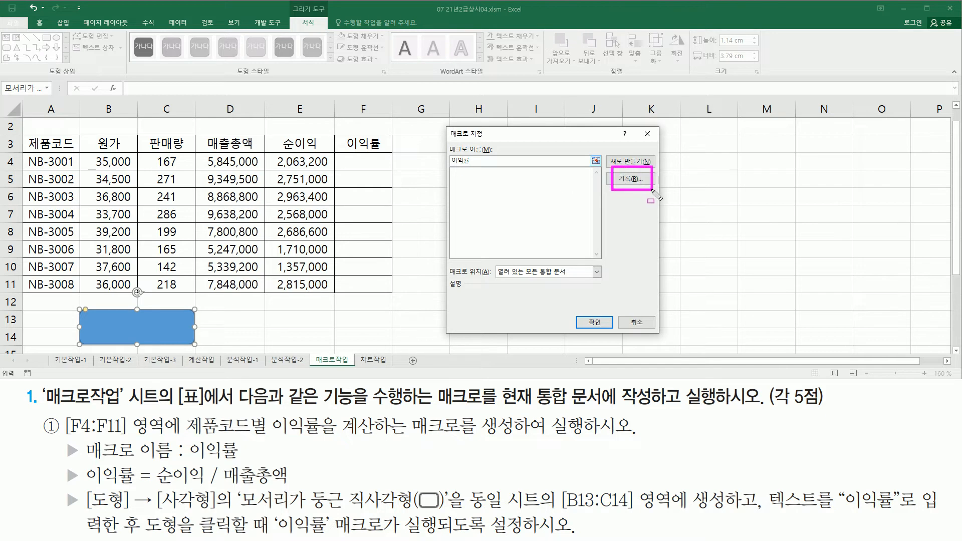
key("Escape")
left_click(630, 178)
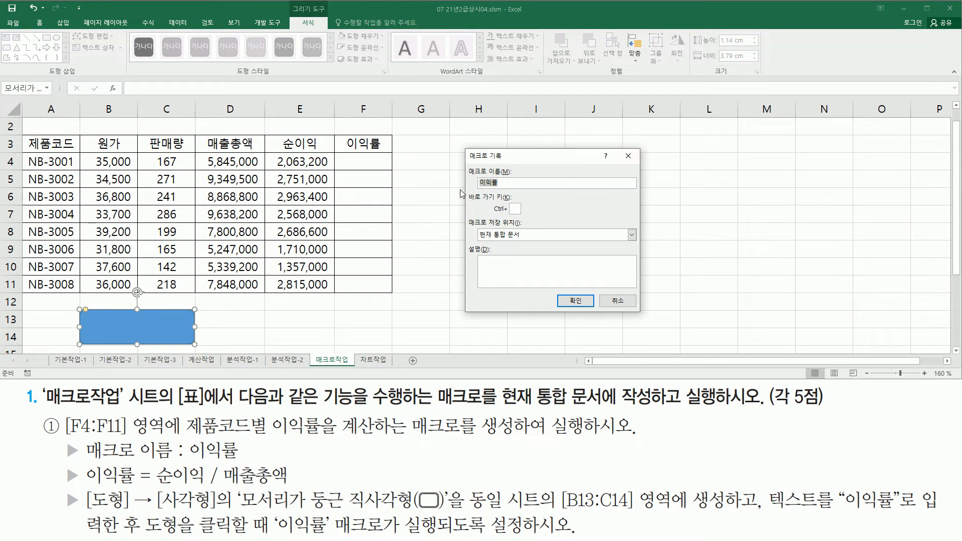
Start recording the 이익률 macro with the current workbook (현재 통합 문서) as its storage location
left_click_drag(464, 164, 523, 192)
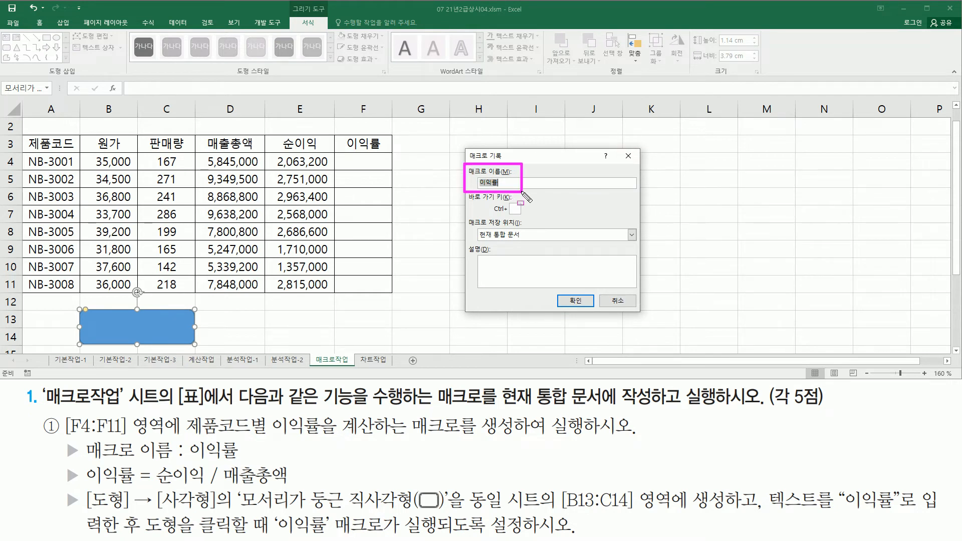
mouse_move(468, 215)
left_mouse_down()
mouse_move(558, 260)
mouse_move(553, 244)
left_mouse_up()
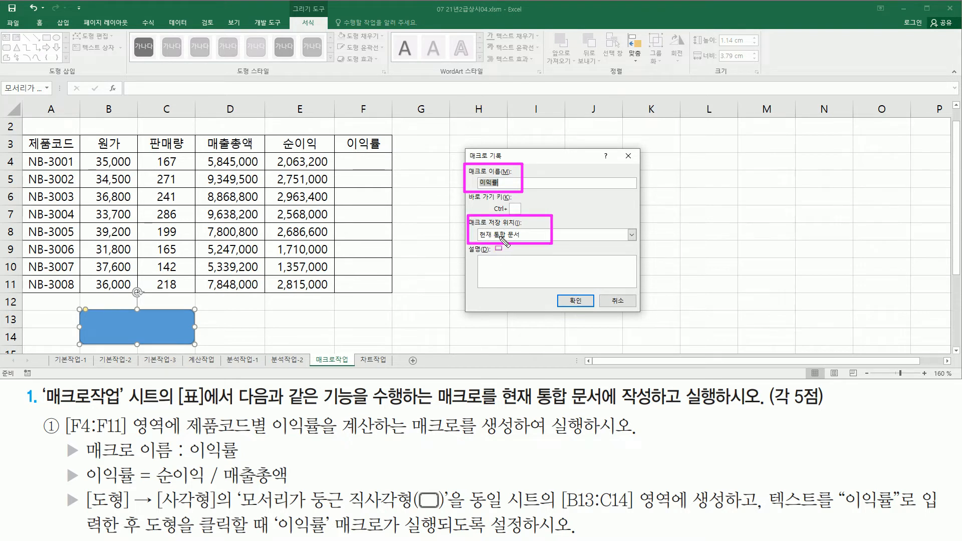
mouse_move(558, 291)
left_mouse_down()
mouse_move(569, 321)
mouse_move(594, 313)
left_mouse_up()
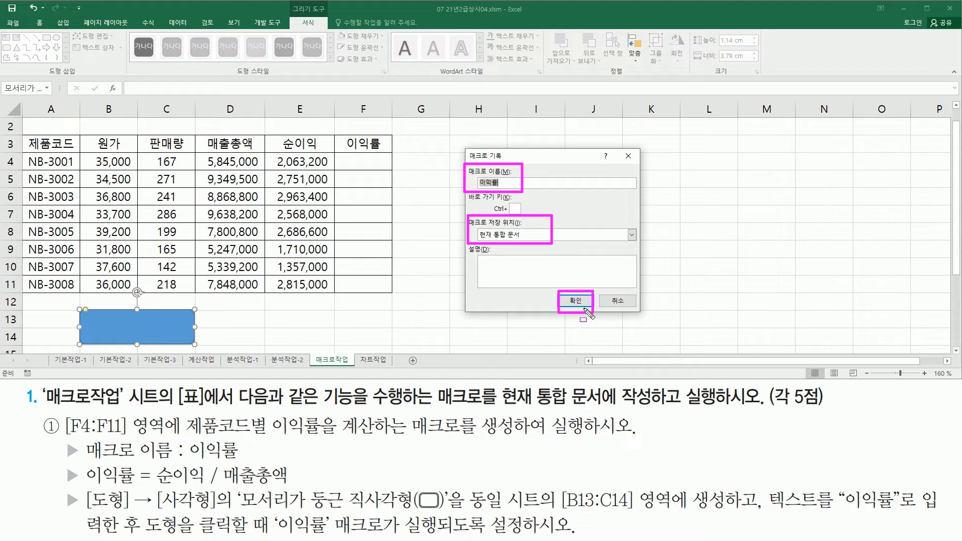
left_click_drag(568, 281, 583, 323)
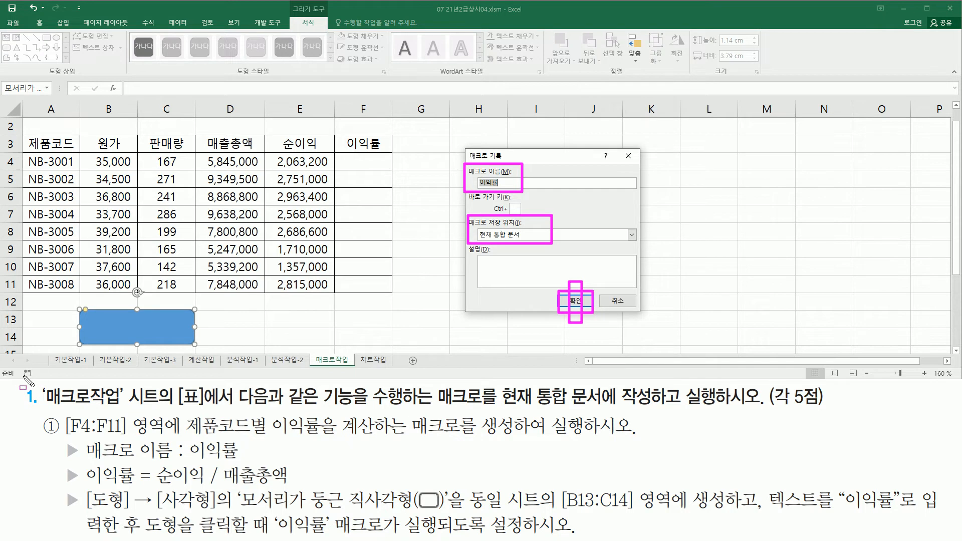
left_click_drag(18, 365, 37, 380)
key("Escape")
left_click(575, 300)
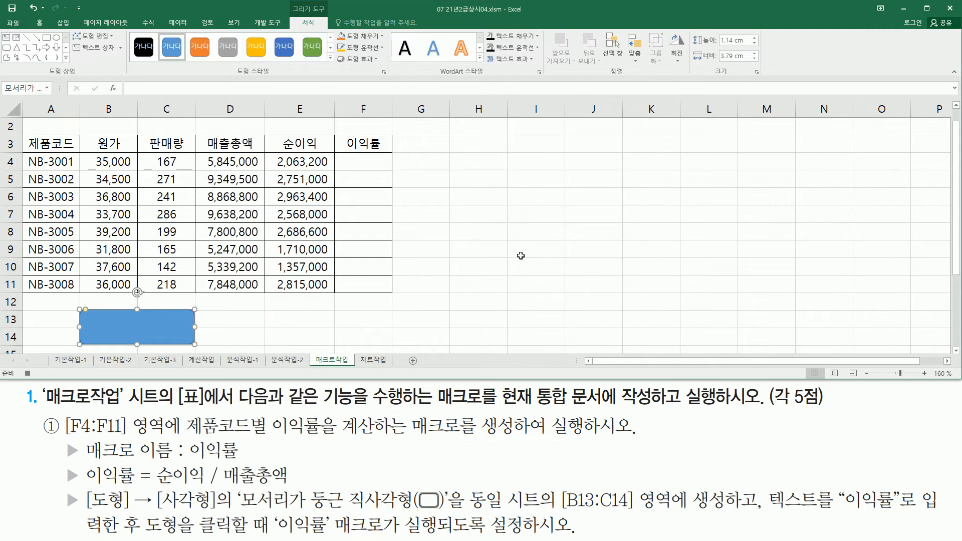
key("ctrl+2")
left_click_drag(18, 365, 44, 380)
key("Escape")
Calculate the profit rate in F4 with the formula =E4/D4 and fill it down through F11
left_click(358, 164)
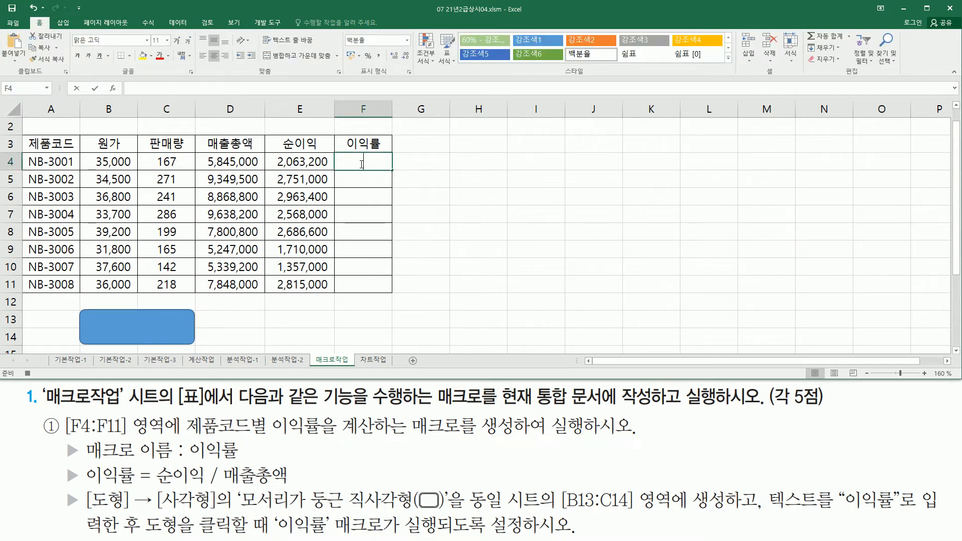
type("=")
left_click(313, 159)
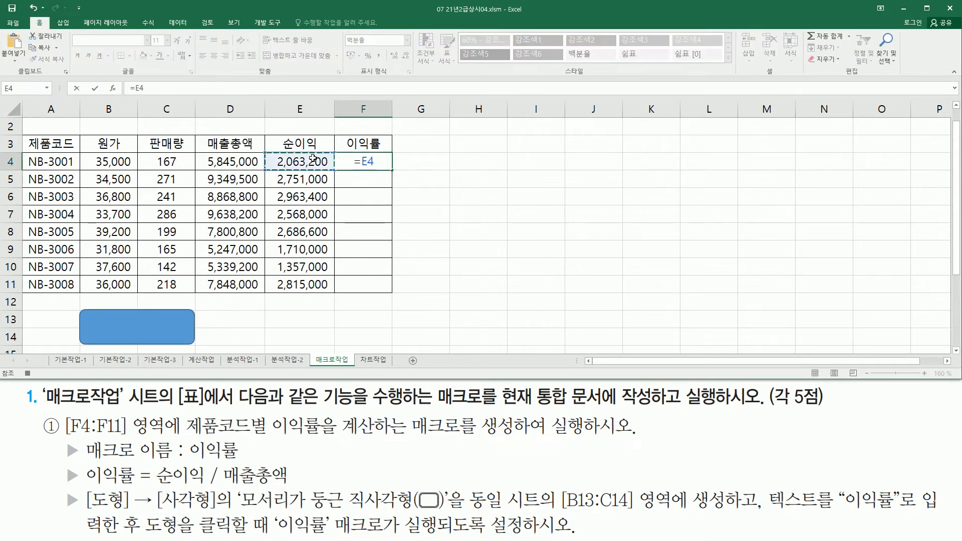
type("/")
left_click(234, 161)
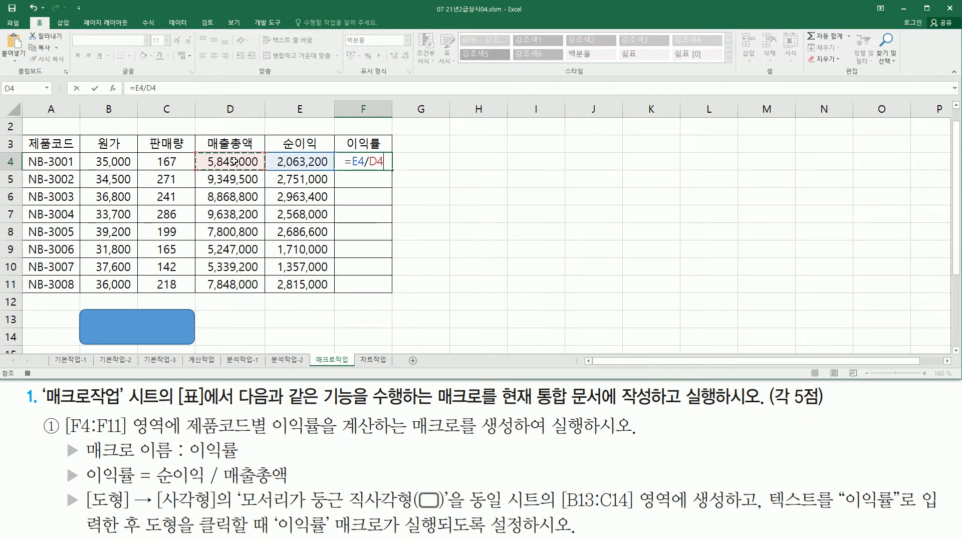
key("Return")
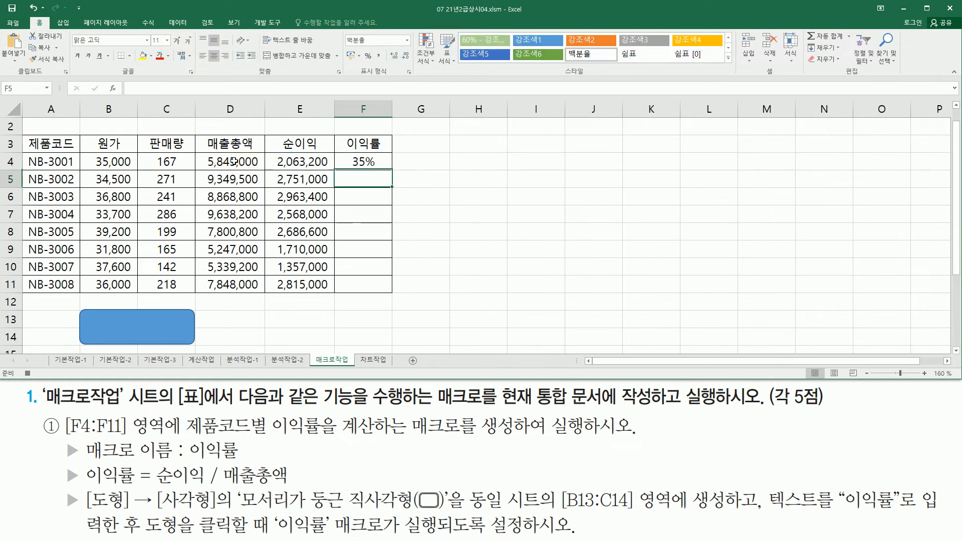
left_click(388, 159)
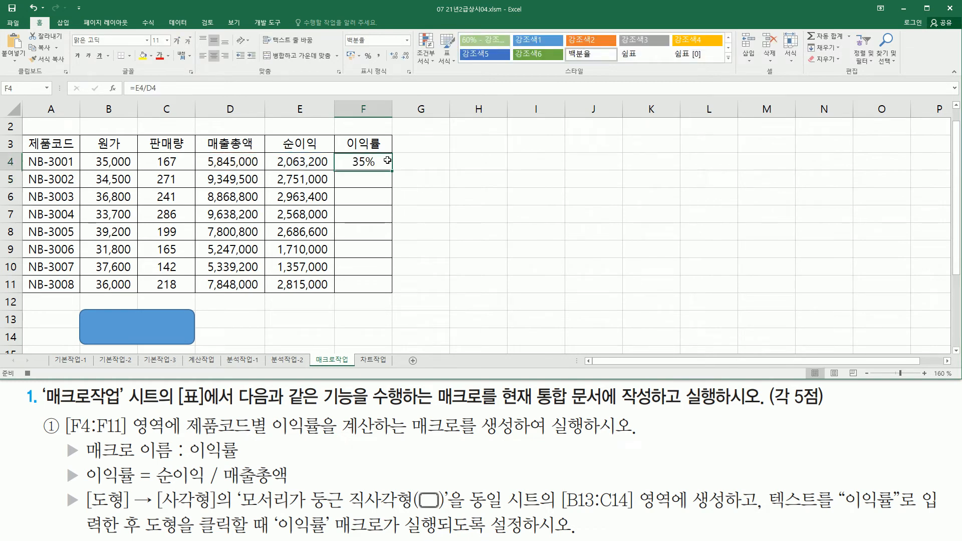
left_click_drag(392, 171, 389, 290)
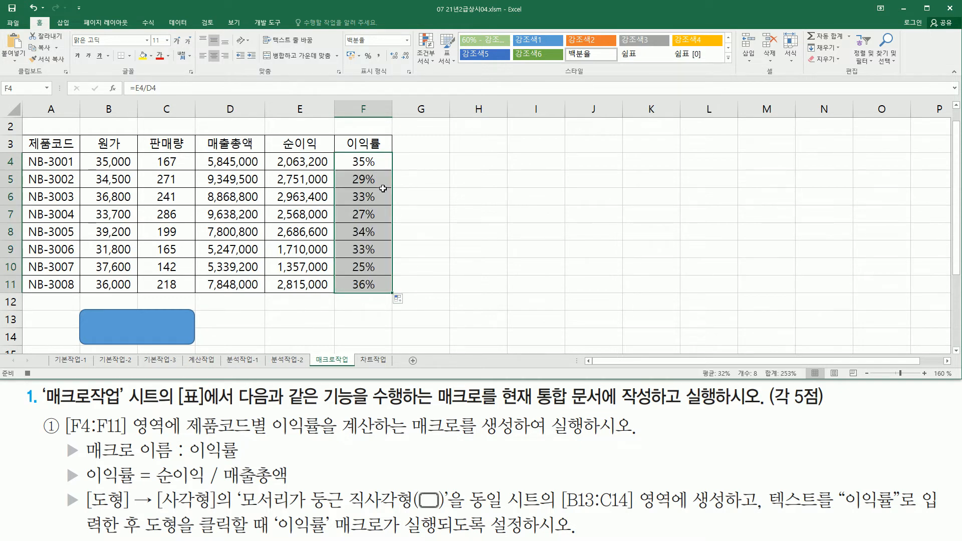
Select blank cell K3 outside the table and stop recording the 이익률 macro
left_click(651, 142)
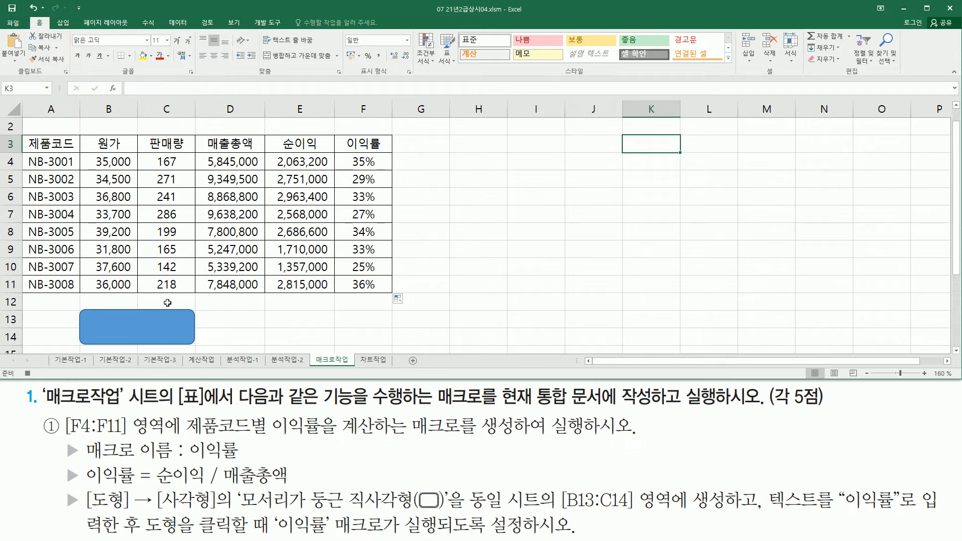
left_click(28, 373)
left_click(479, 207)
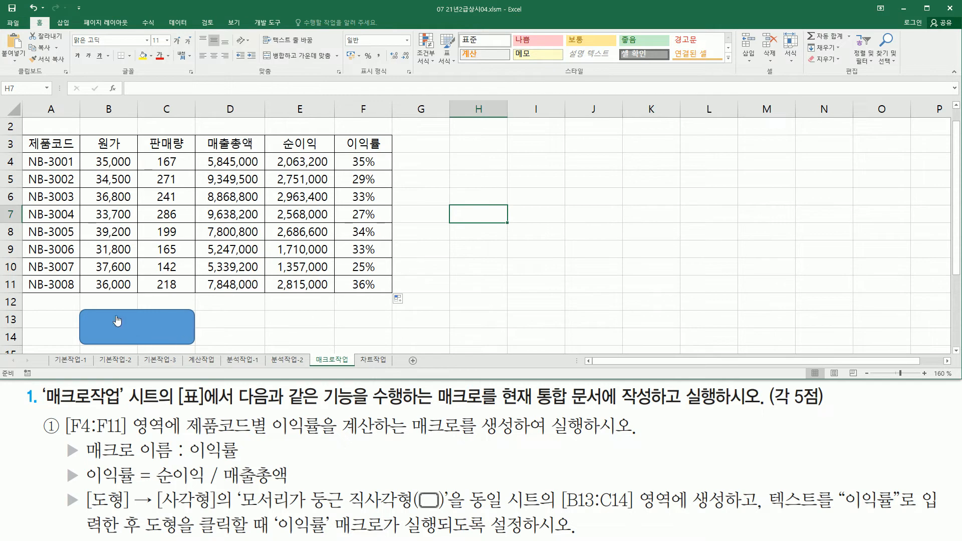
Label the rounded rectangle over B13:C14 with the text 이익률
right_click(157, 319)
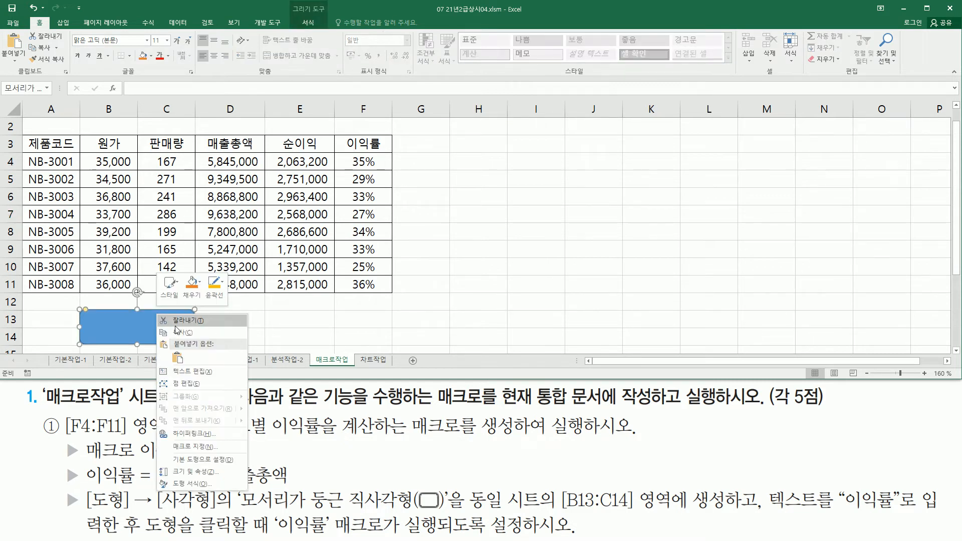
left_click(195, 370)
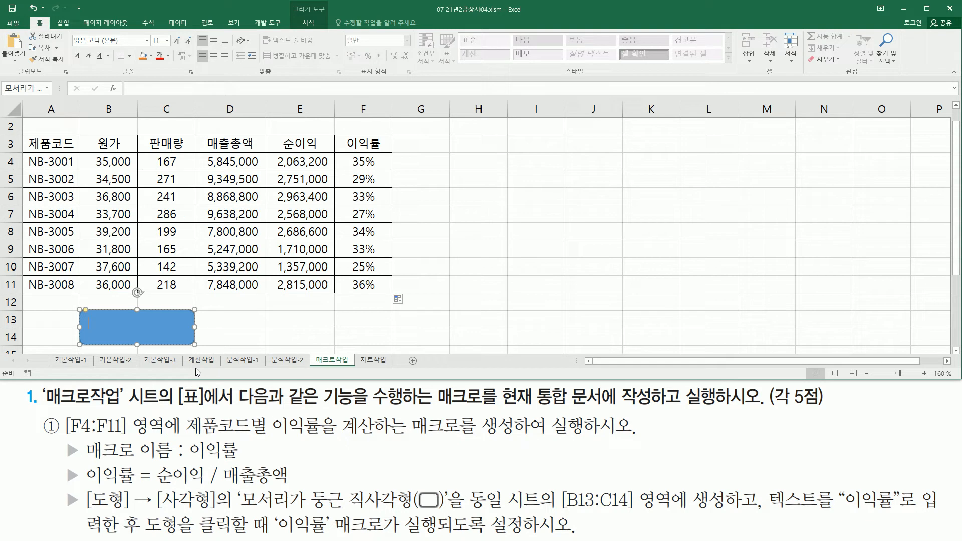
type("이익률")
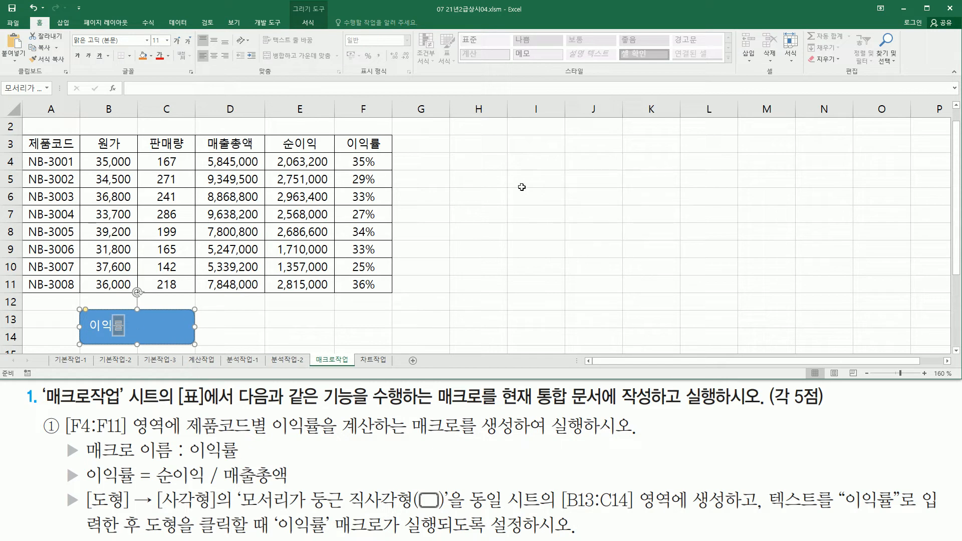
left_click(590, 163)
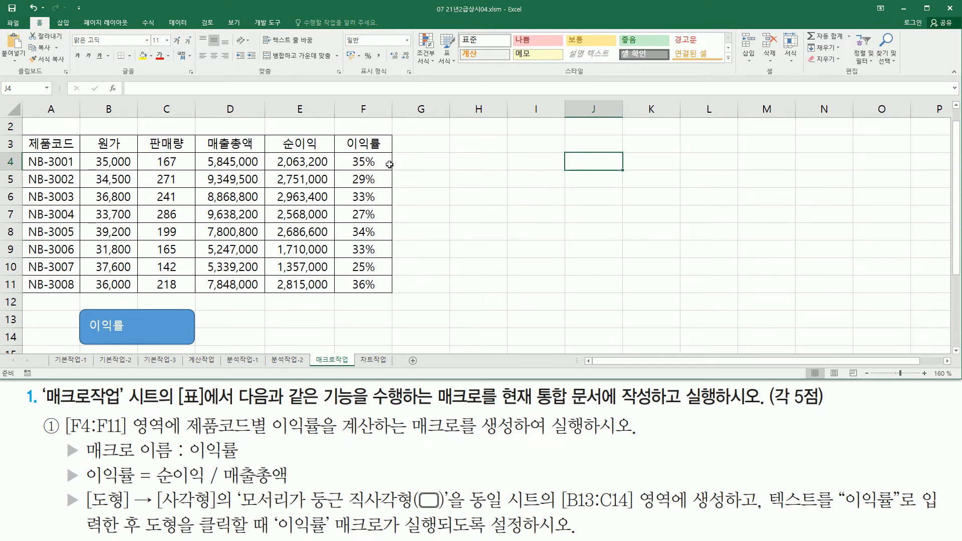
Clear the profit rates in F4:F11 and run the 이익률 macro from its rounded rectangle button to recalculate them
left_click_drag(388, 163, 379, 287)
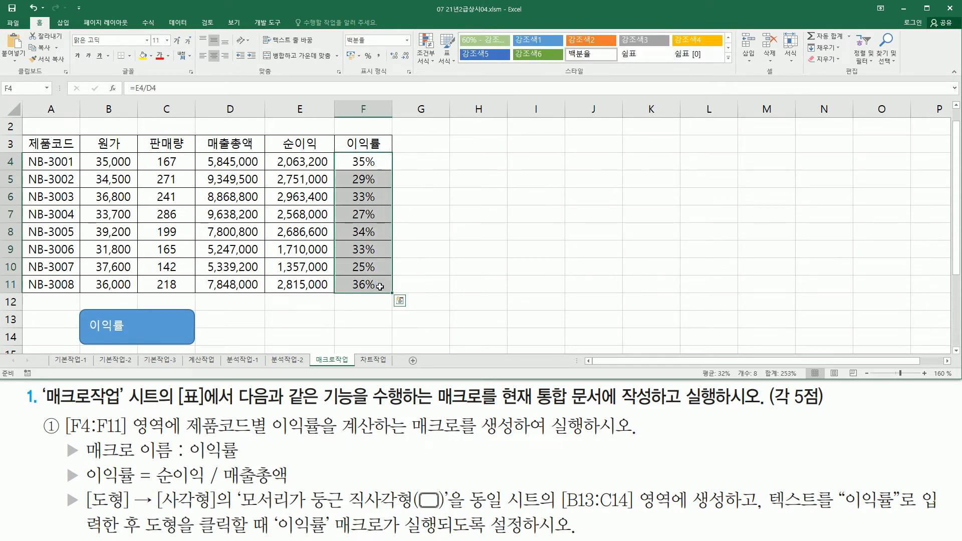
key("Delete")
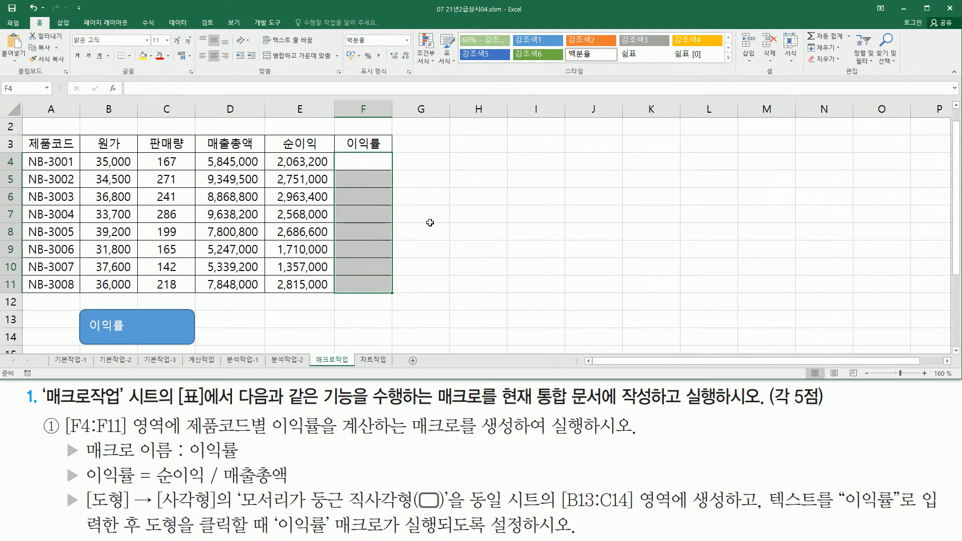
left_click(536, 194)
left_click(542, 265)
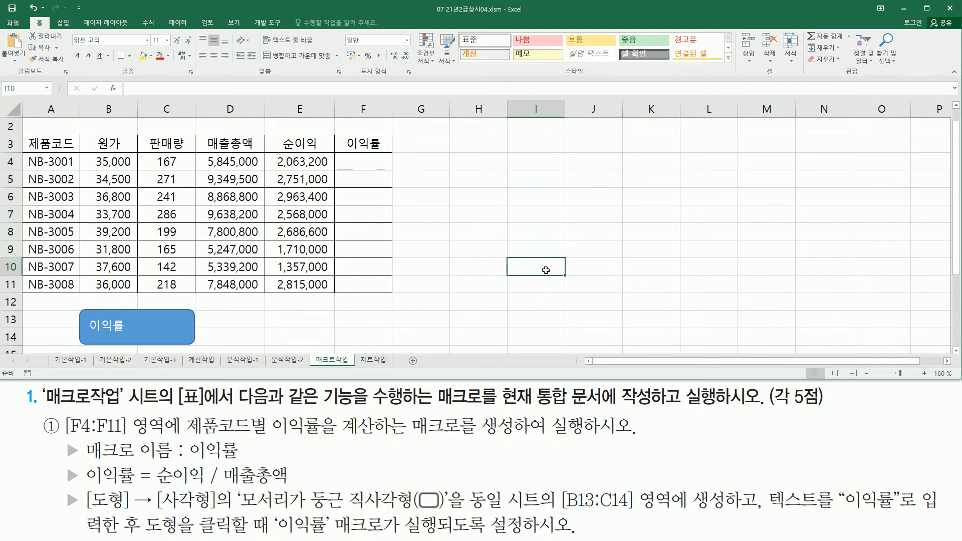
left_click(157, 327)
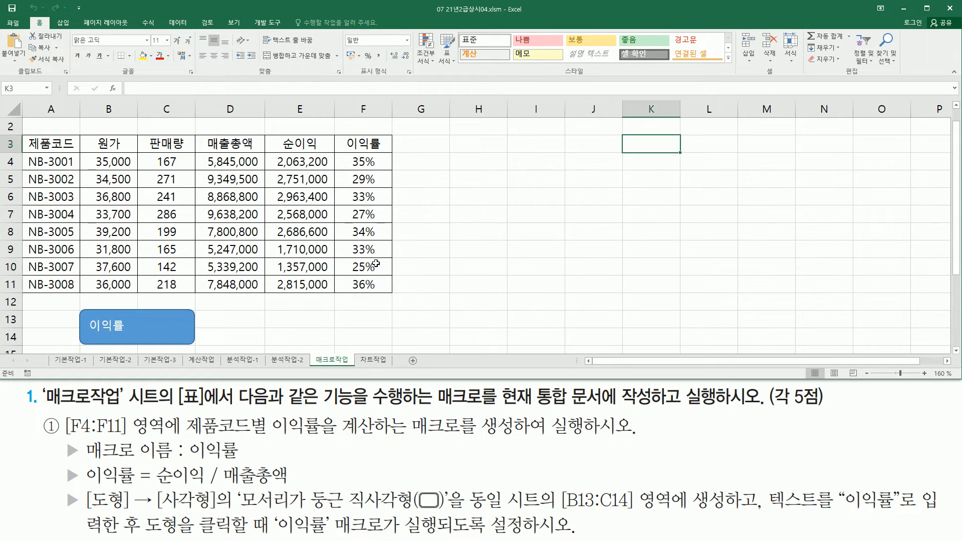
left_click(545, 220)
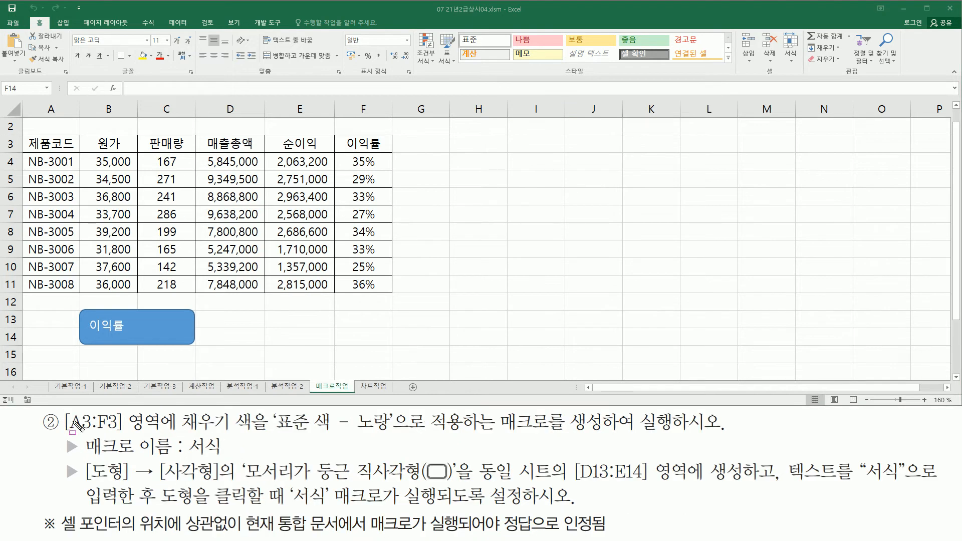
left_click_drag(70, 430, 181, 437)
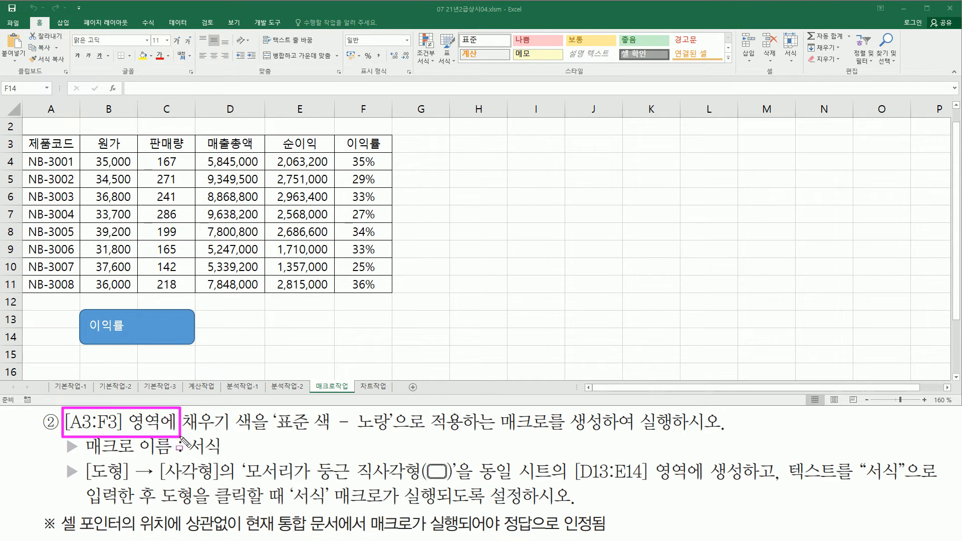
mouse_move(25, 135)
left_mouse_down()
mouse_move(105, 154)
mouse_move(389, 157)
left_mouse_up()
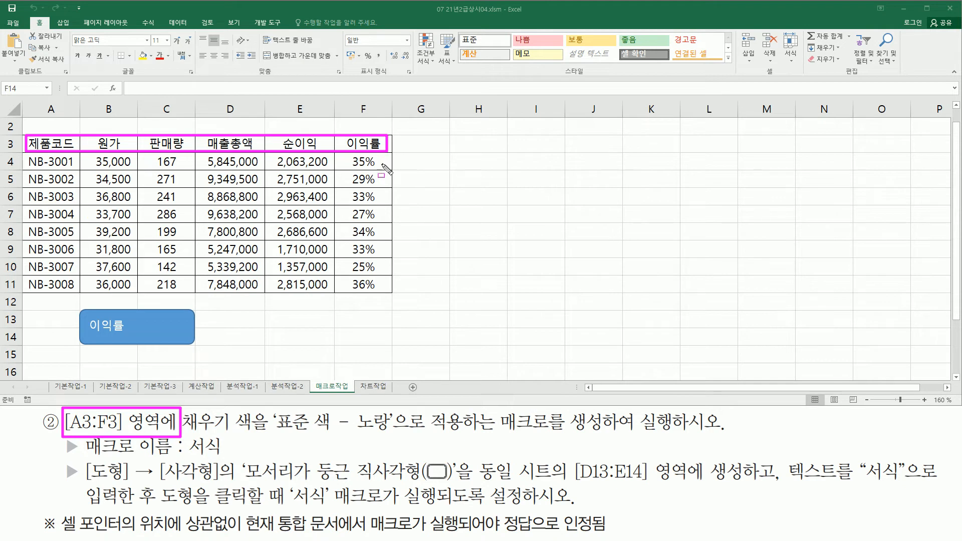
left_click_drag(190, 433, 368, 437)
left_click_drag(281, 438, 400, 410)
left_click_drag(498, 434, 726, 433)
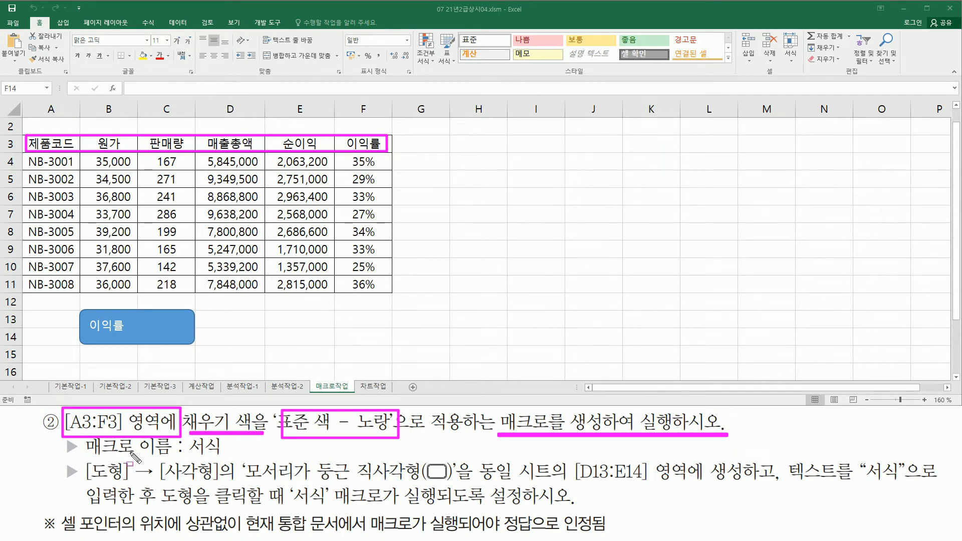
left_click_drag(190, 454, 220, 455)
left_click_drag(88, 481, 454, 484)
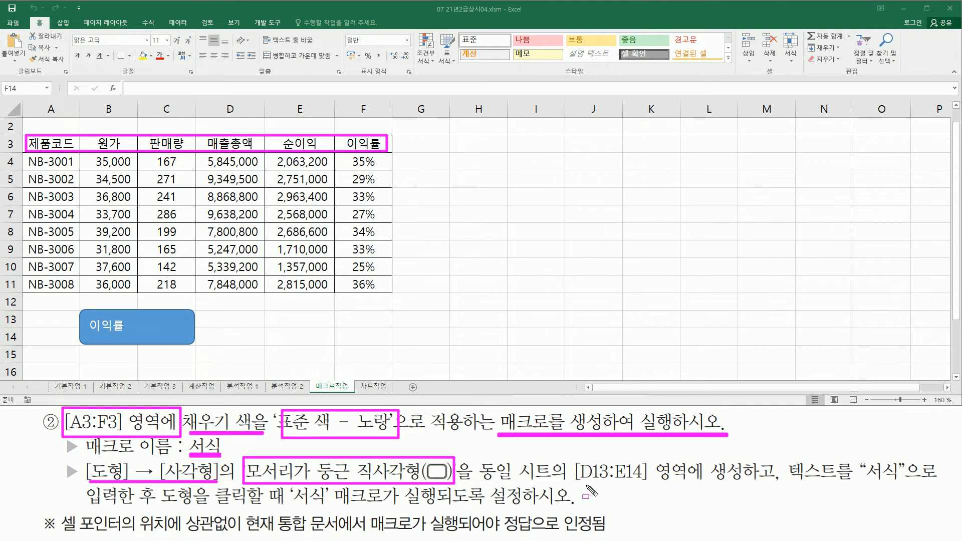
mouse_move(574, 461)
left_mouse_down()
mouse_move(669, 482)
mouse_move(746, 471)
left_mouse_up()
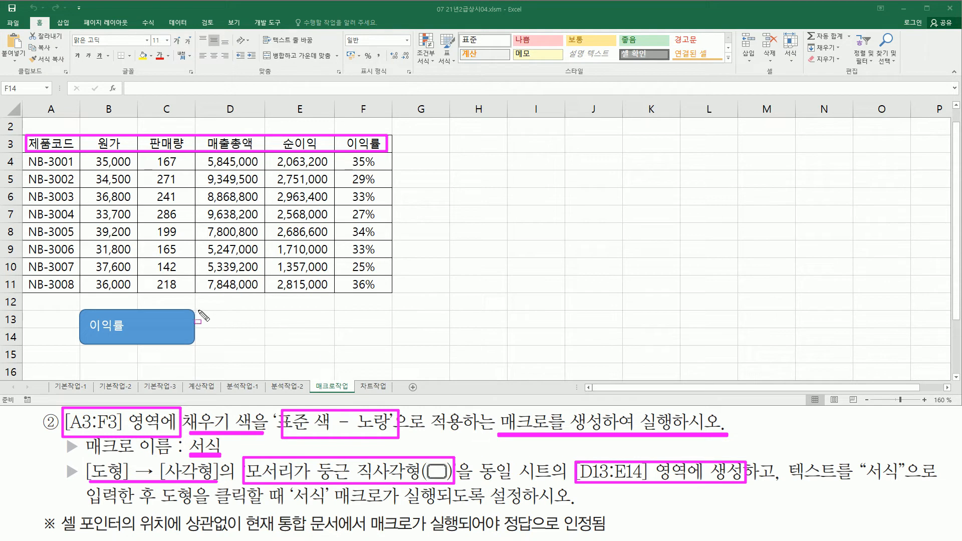
left_click_drag(195, 311, 335, 343)
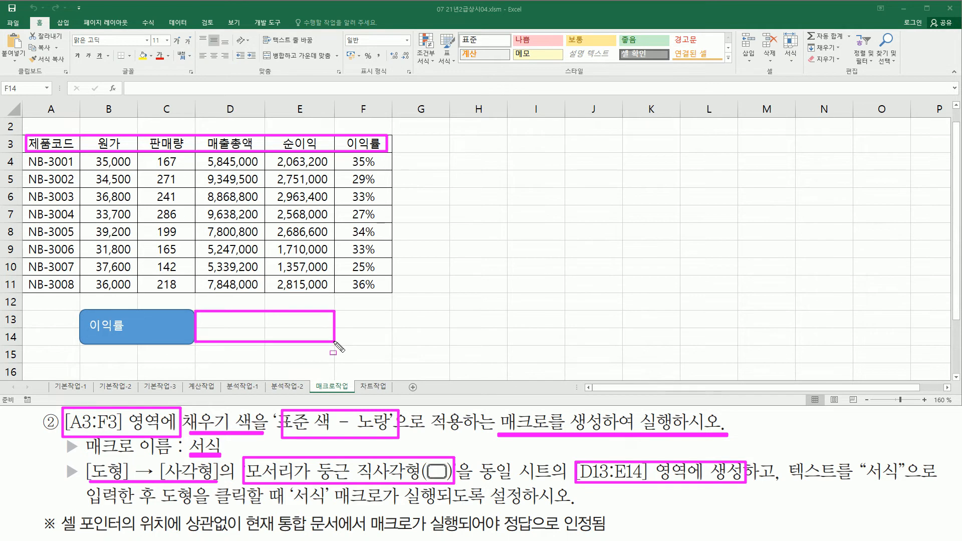
left_click_drag(793, 483, 908, 484)
left_click_drag(161, 501, 520, 507)
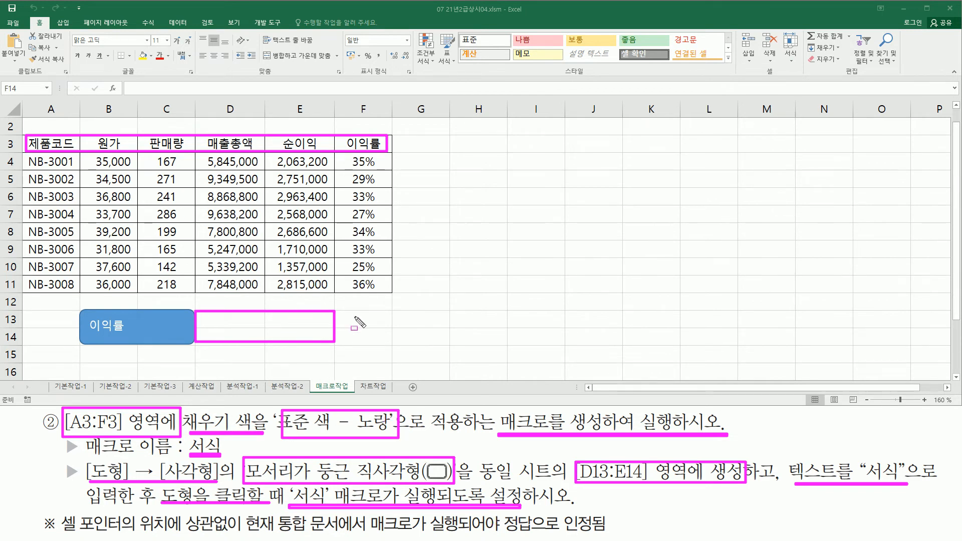
key("Escape")
Insert a rounded rectangle (모서리가 둥근 직사각형) covering cells D13:E14, about 4.53 cm wide and 1.12 cm high
left_click(63, 24)
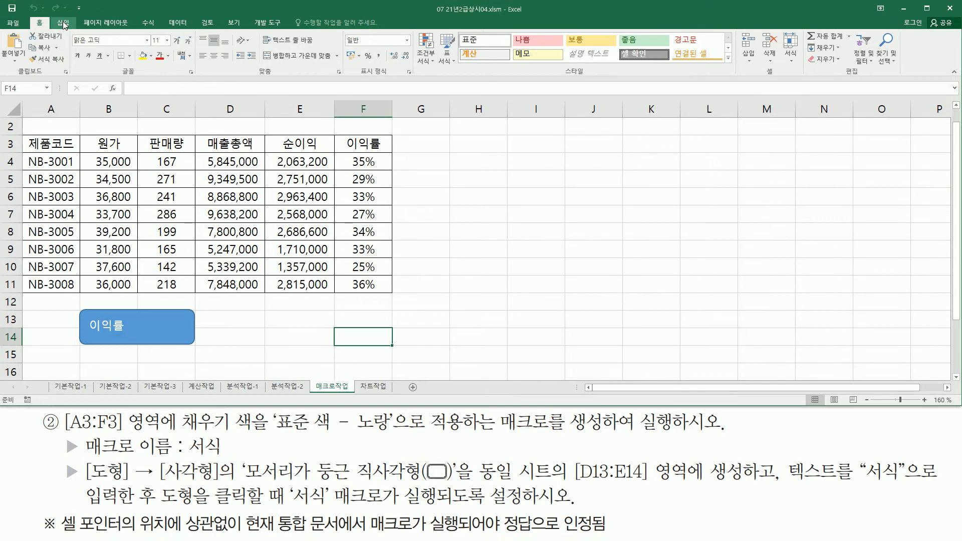
left_click(63, 24)
left_click(134, 55)
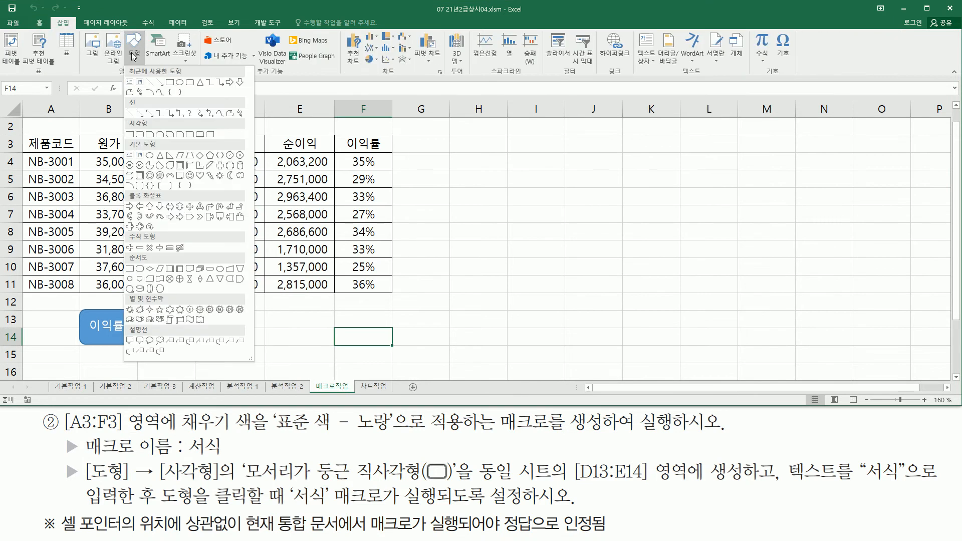
left_click(139, 135)
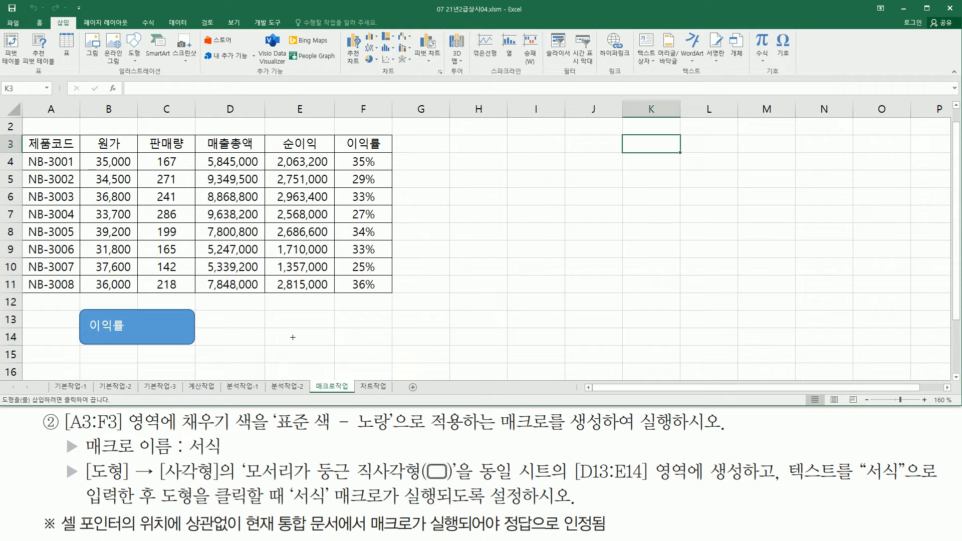
left_click_drag(197, 311, 334, 345)
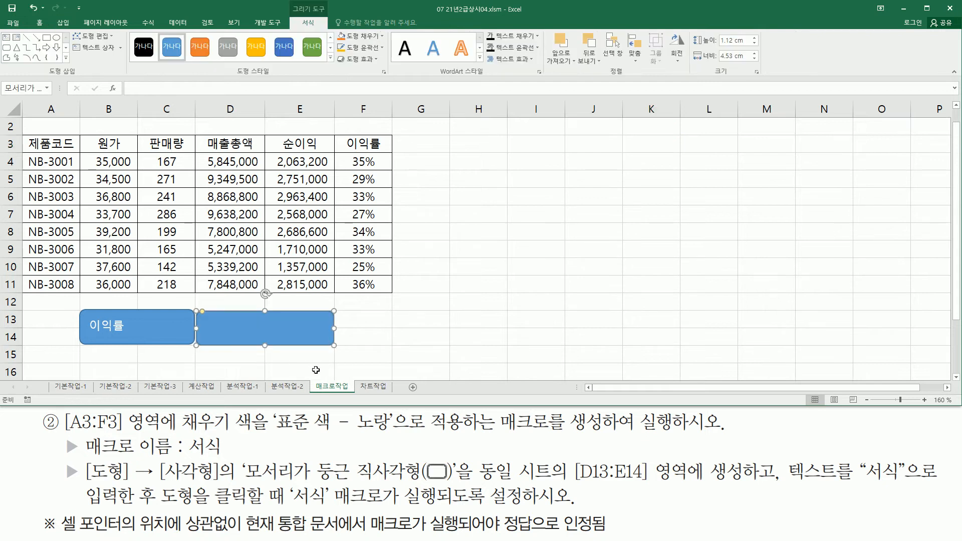
Assign a macro named 서식 to the rounded rectangle over D13:E14 and choose to record it
right_click(298, 324)
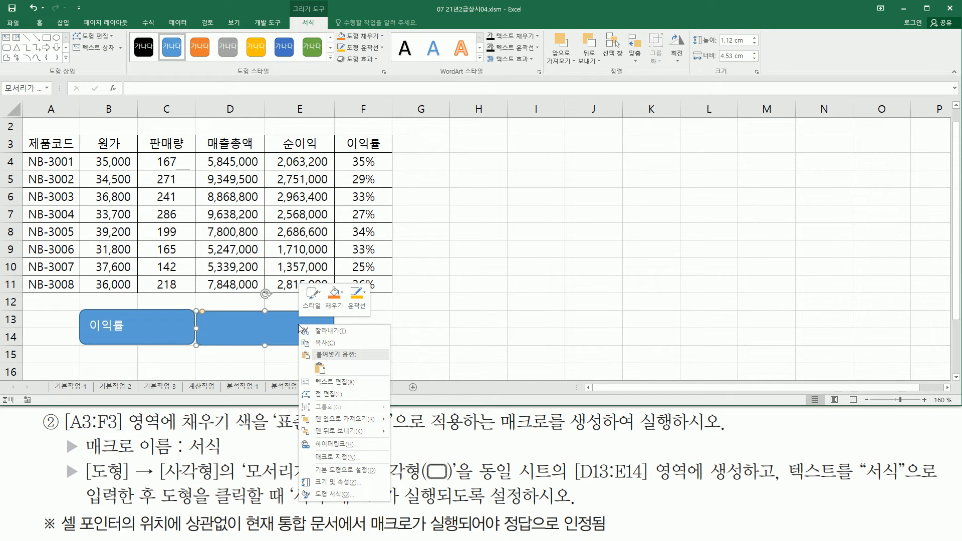
left_click(340, 457)
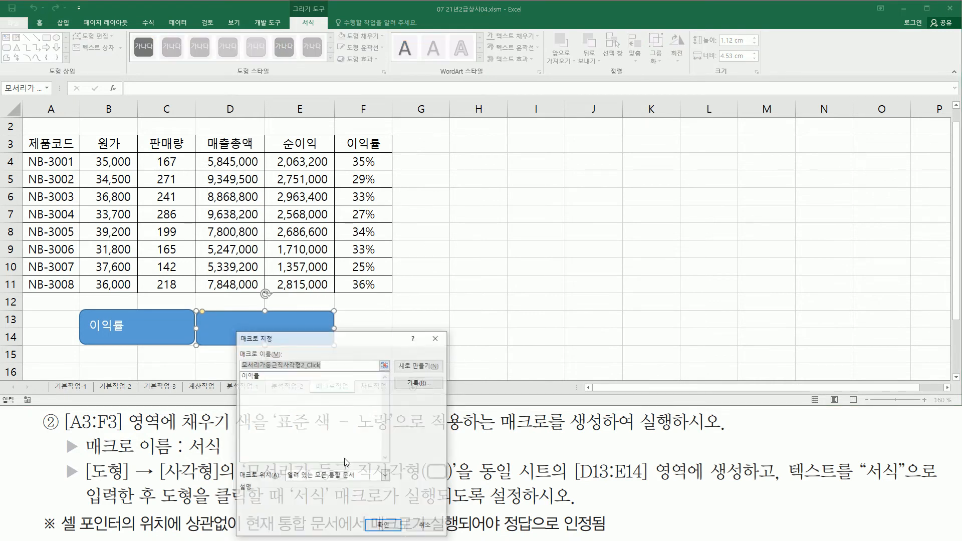
left_click_drag(535, 316, 544, 152)
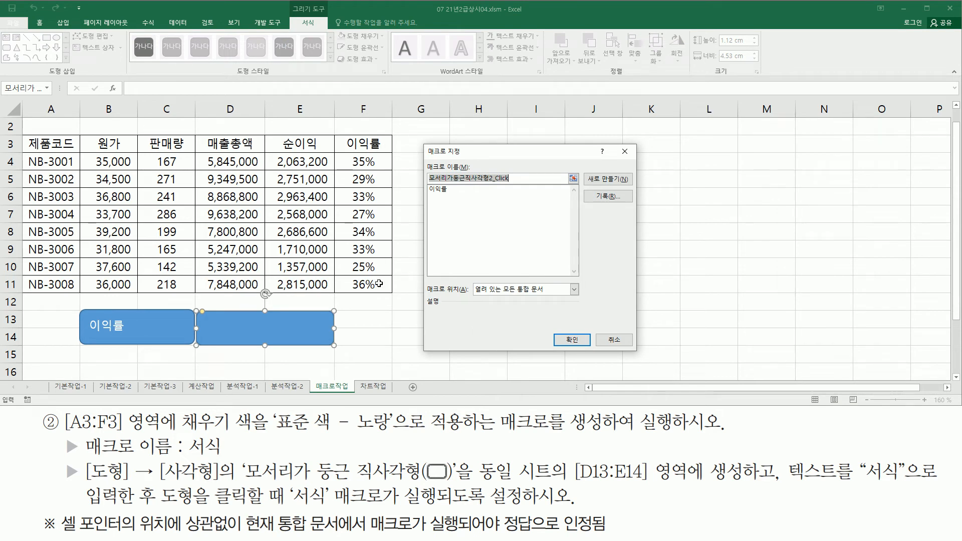
type("서식")
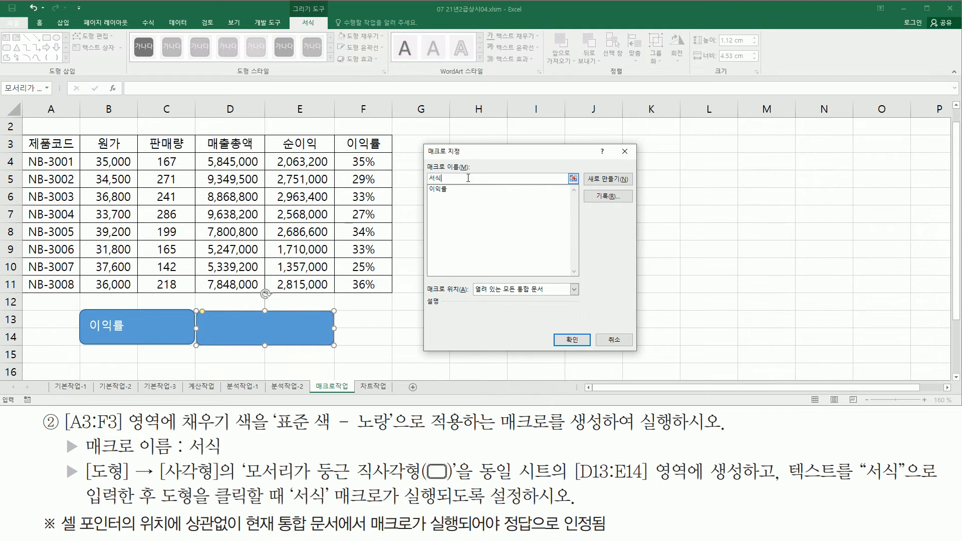
left_click(601, 197)
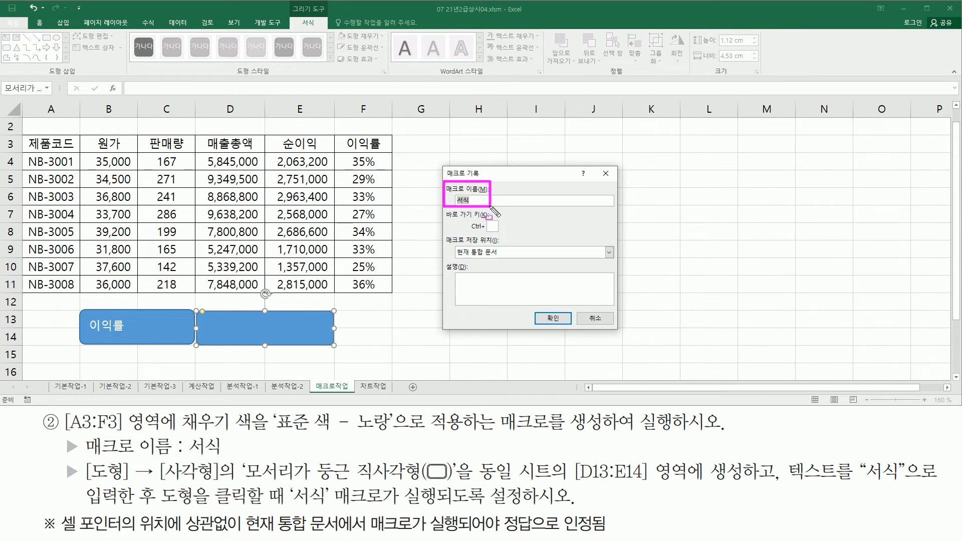
left_click_drag(446, 234, 529, 261)
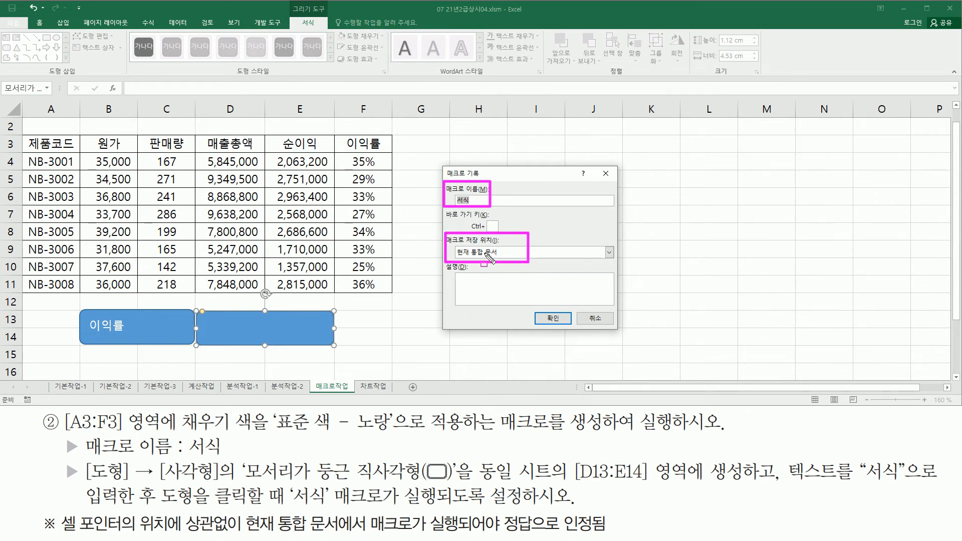
key("Escape")
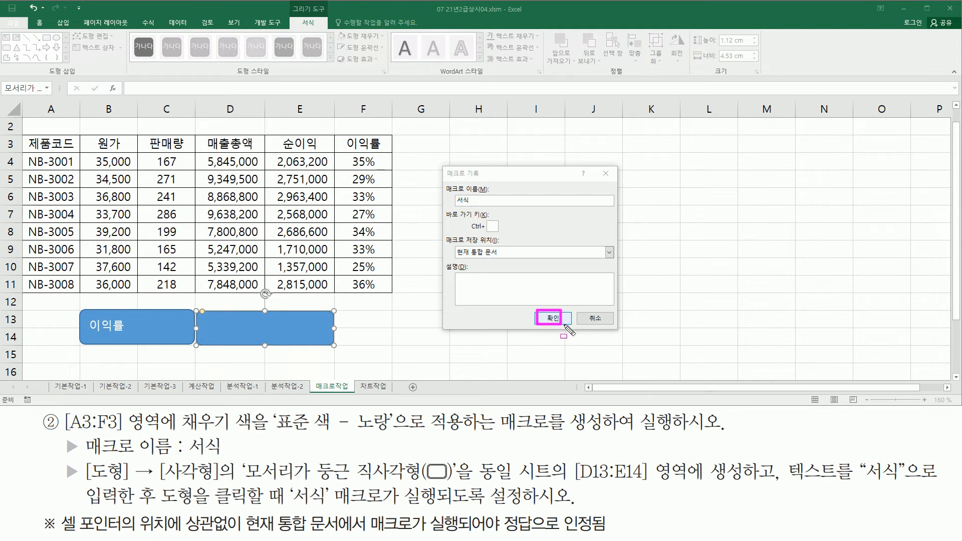
Record the 서식 macro in the current workbook by filling cells A3:F3 with standard yellow, and stop recording
left_click(553, 319)
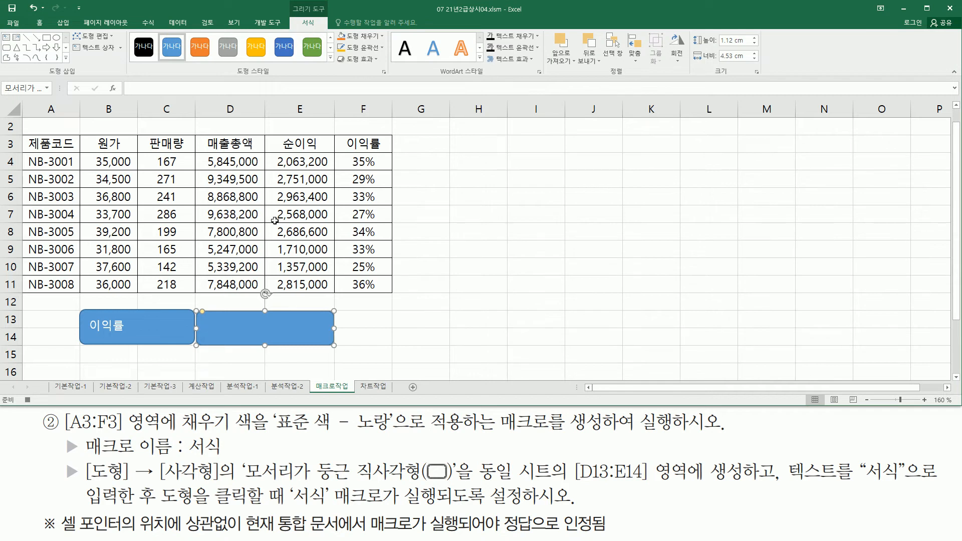
left_click(54, 142)
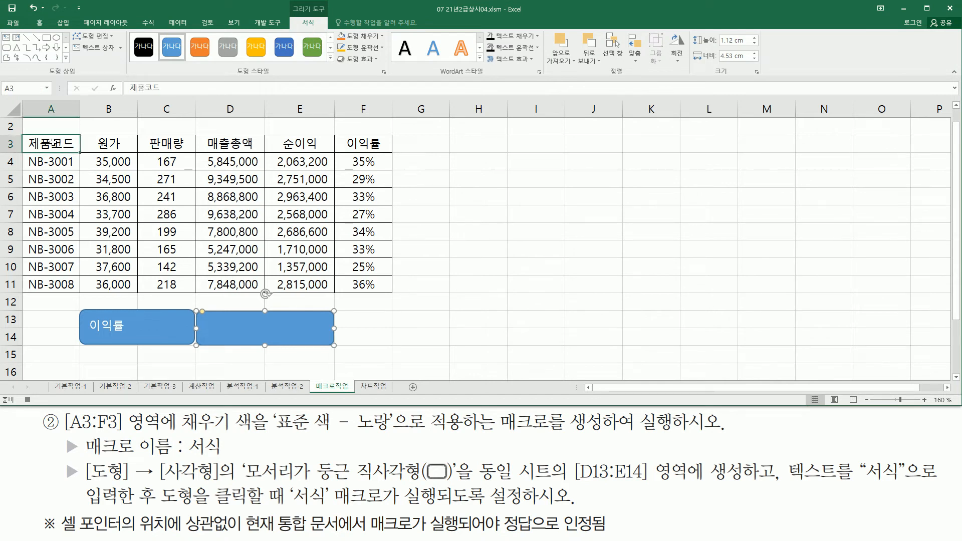
left_click_drag(53, 143, 357, 144)
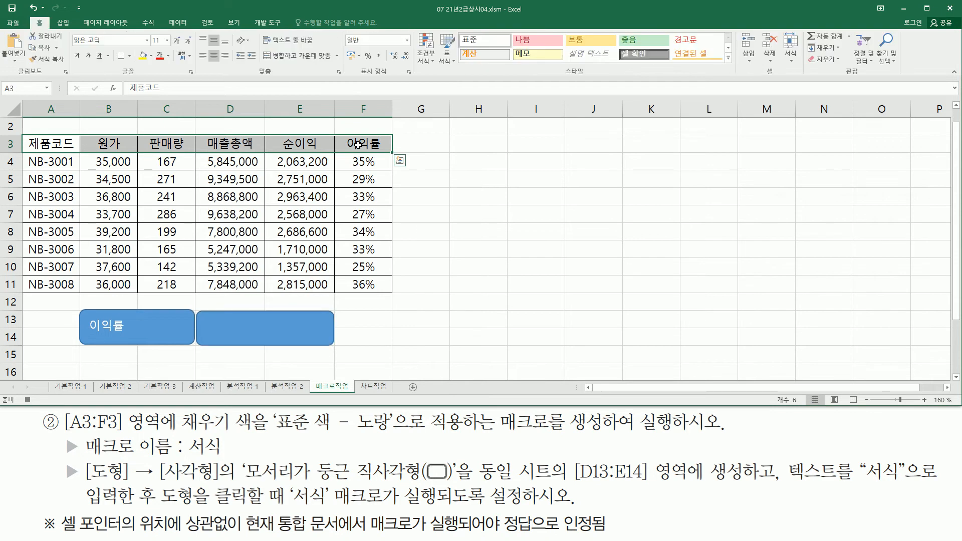
left_click(151, 56)
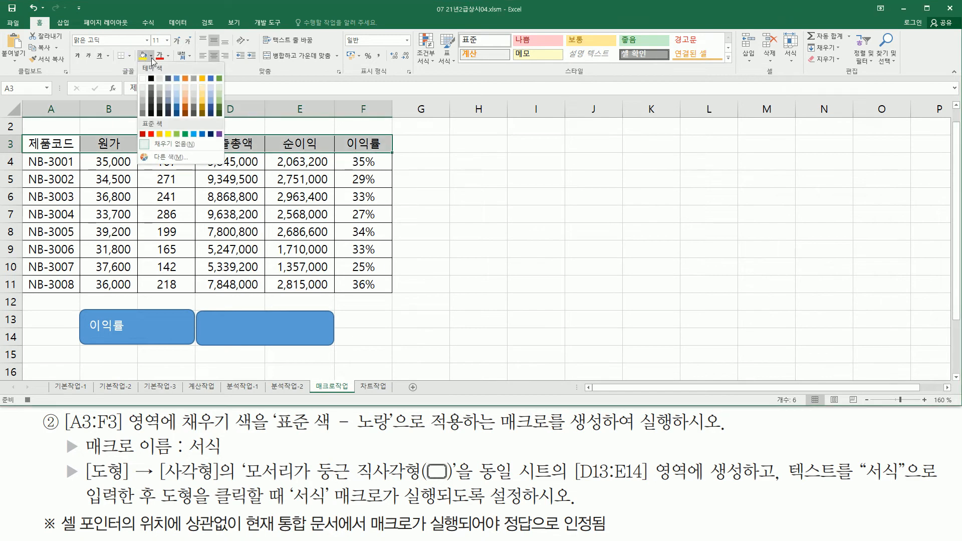
left_click(169, 134)
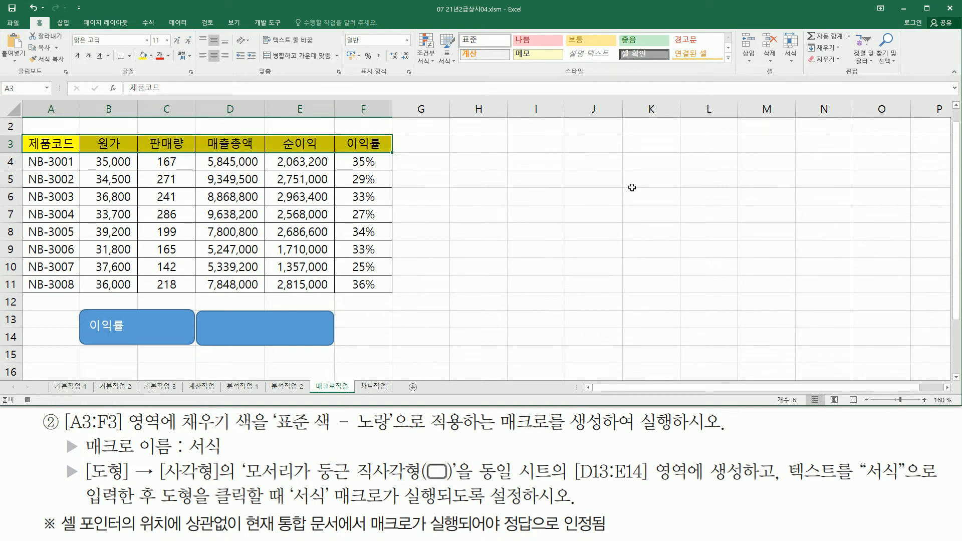
left_click(655, 163)
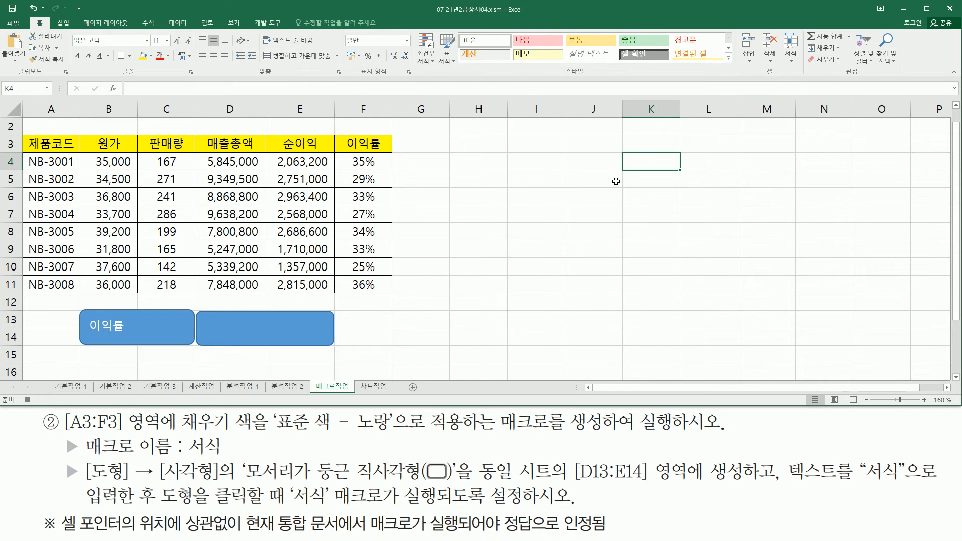
left_click(29, 399)
left_click(508, 206)
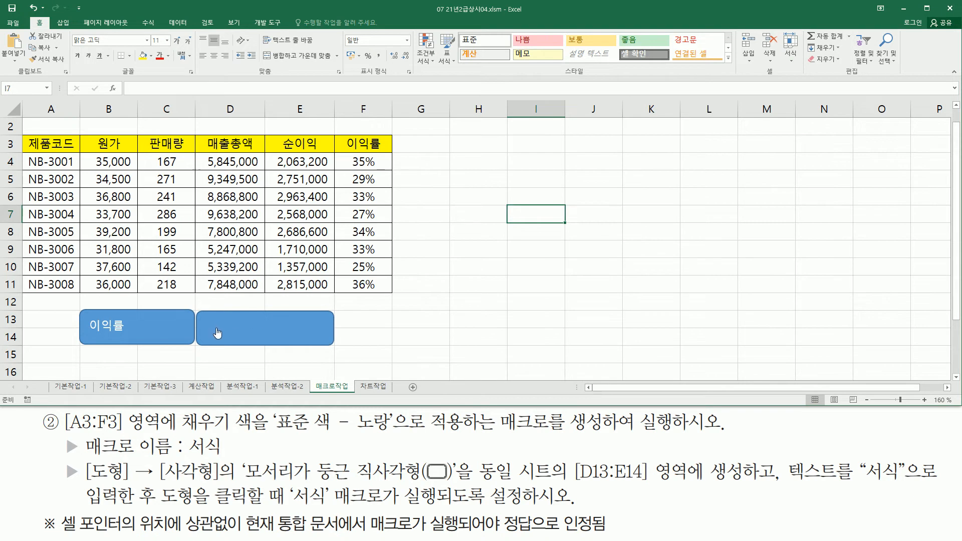
Label the rounded rectangle over D13:E14 with the text 서식
right_click(301, 321)
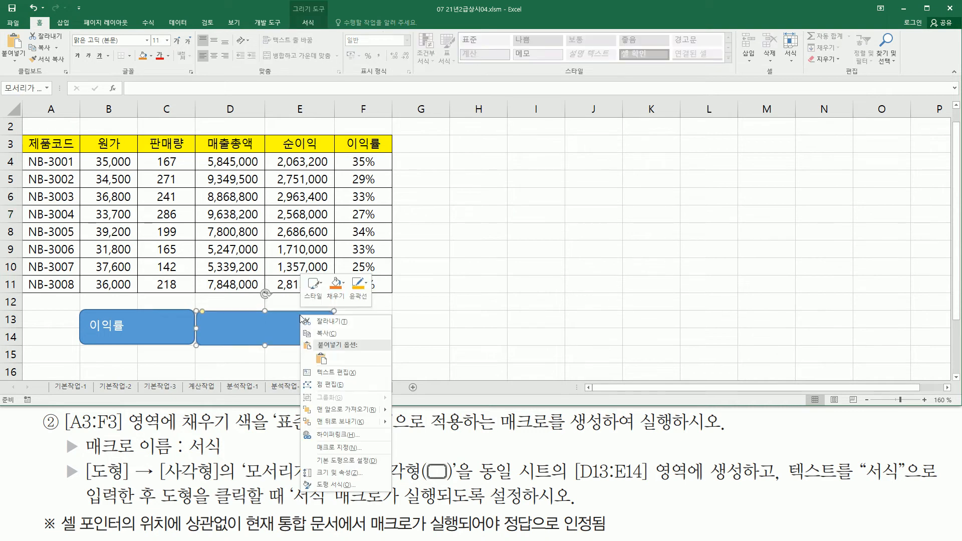
left_click(346, 373)
type("서식")
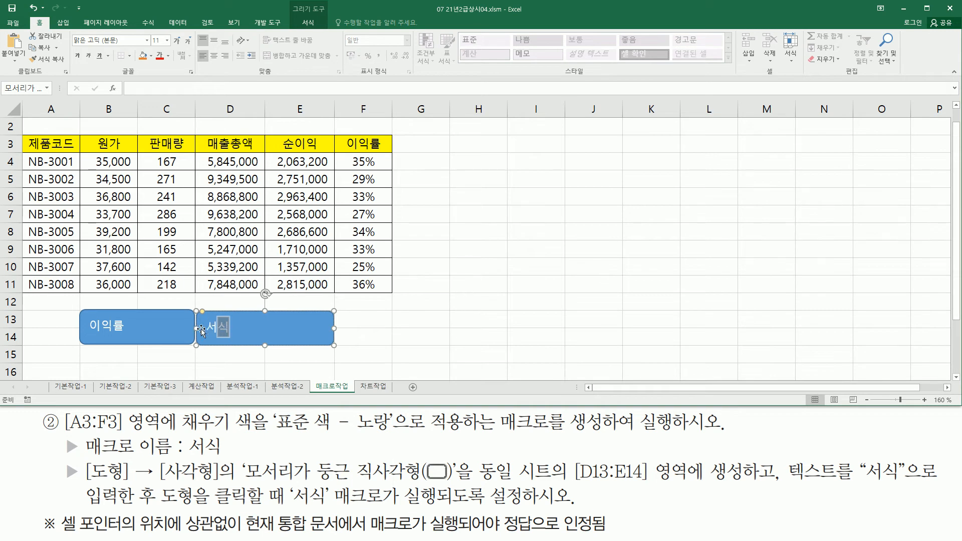
left_click_drag(214, 301, 356, 374)
left_click_drag(192, 300, 204, 357)
key("Escape")
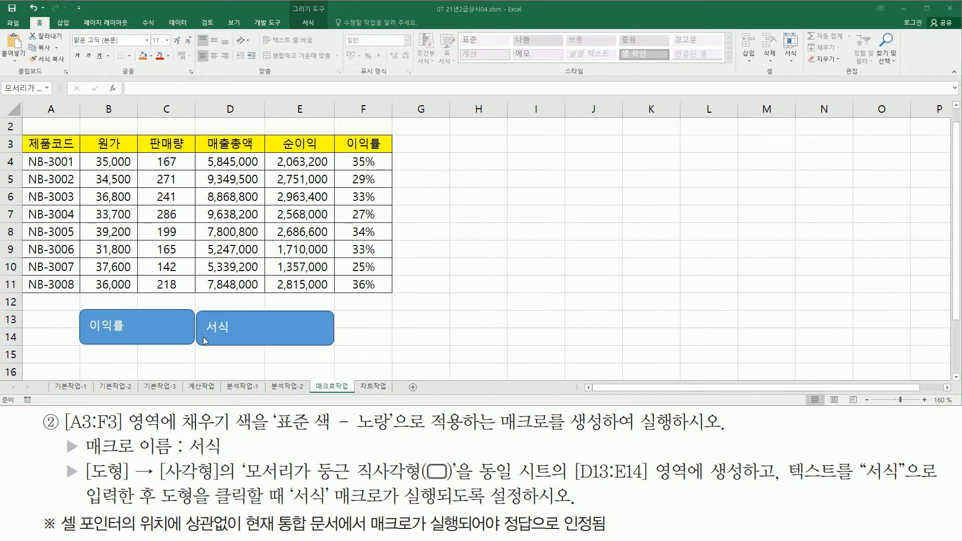
Widen the 서식 rounded rectangle slightly so its left edge aligns with the boundary between columns C and D
left_click(221, 337)
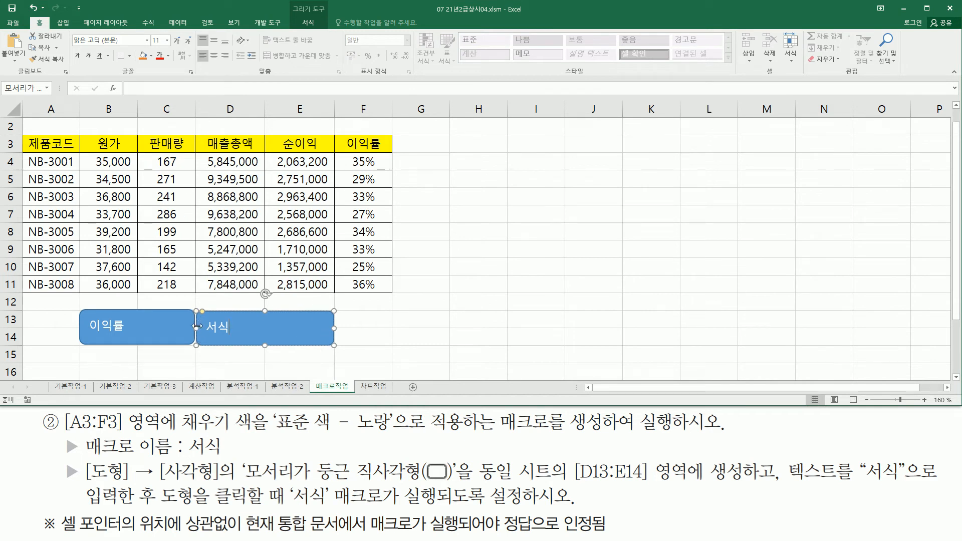
left_click_drag(196, 326, 194, 326)
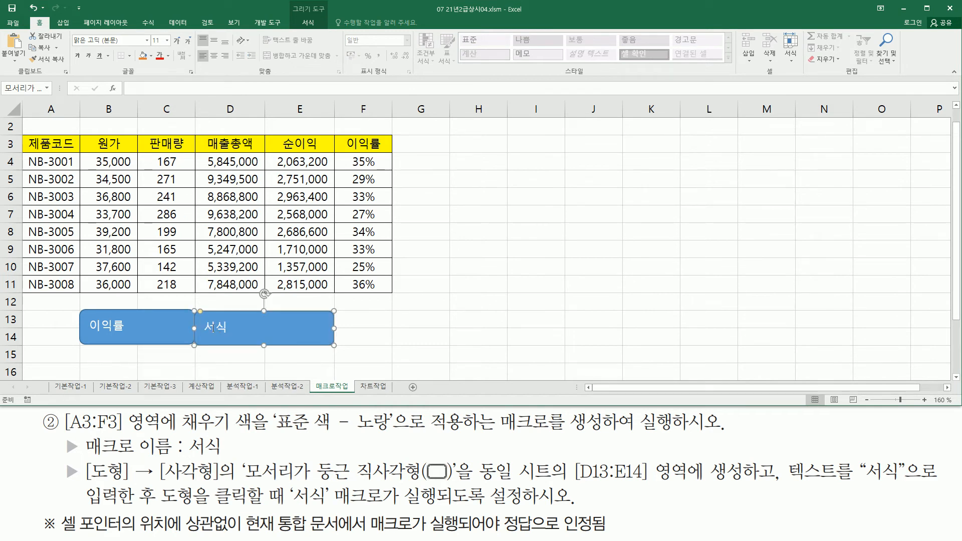
left_click(415, 310)
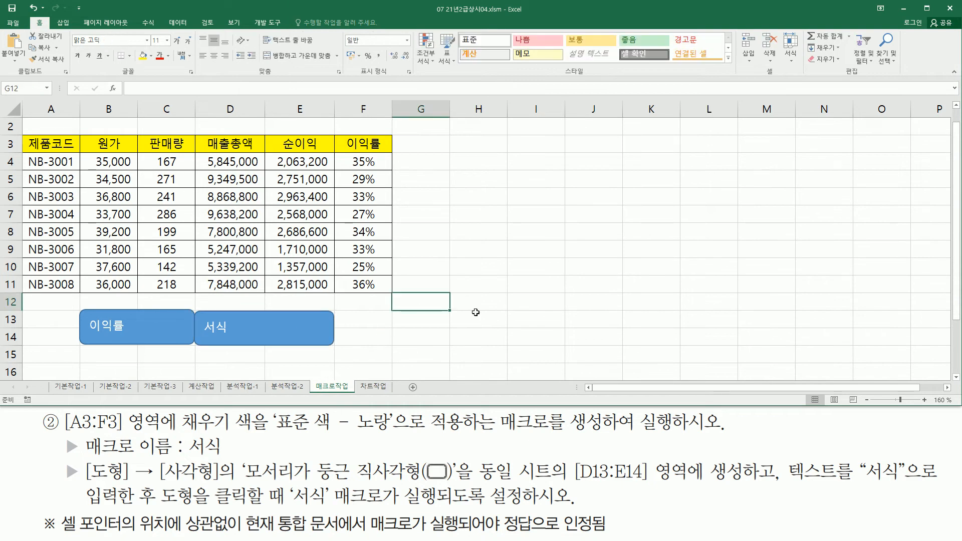
left_click(482, 265)
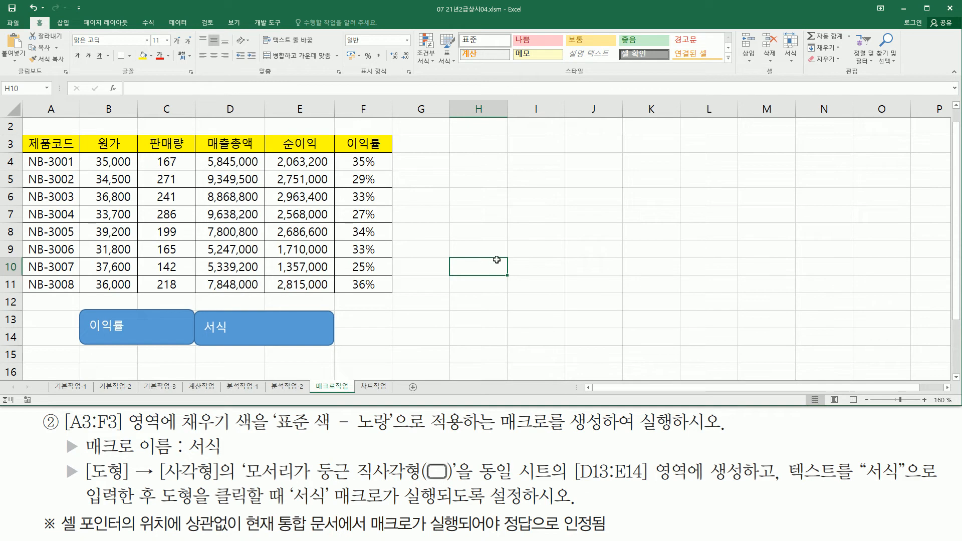
Fill header cells A3:F3 with standard blue and clear the profit rates in F4:F11
left_click_drag(60, 145, 399, 150)
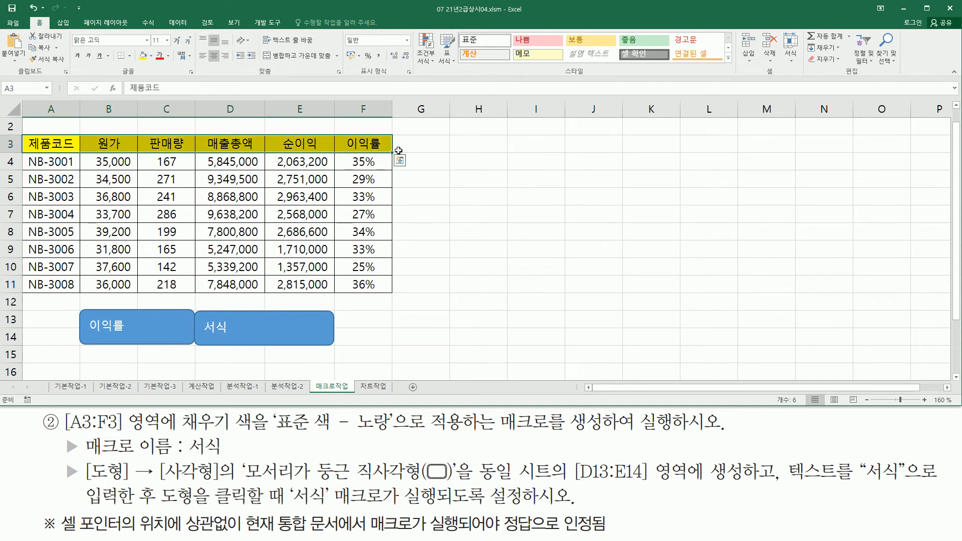
left_click(154, 59)
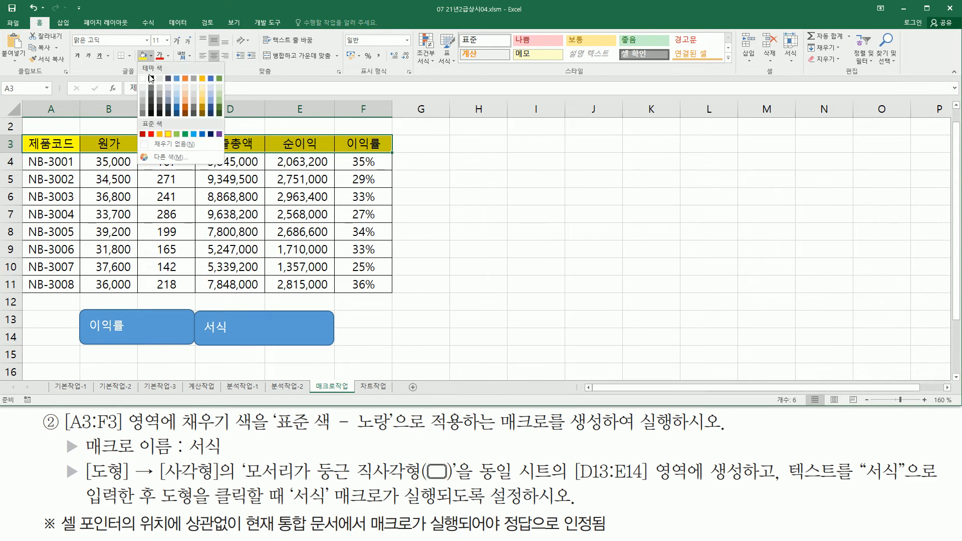
left_click(199, 134)
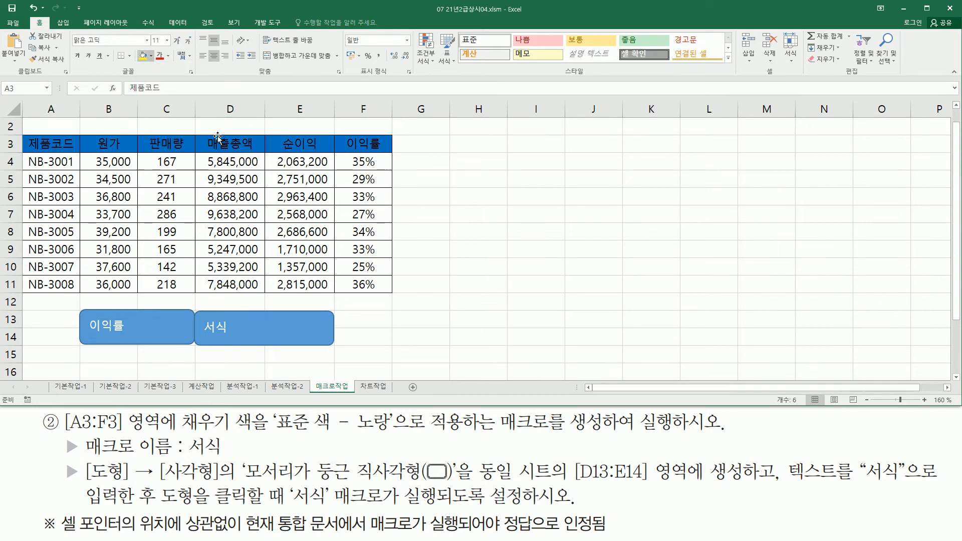
left_click(363, 162)
left_click_drag(362, 162, 376, 280)
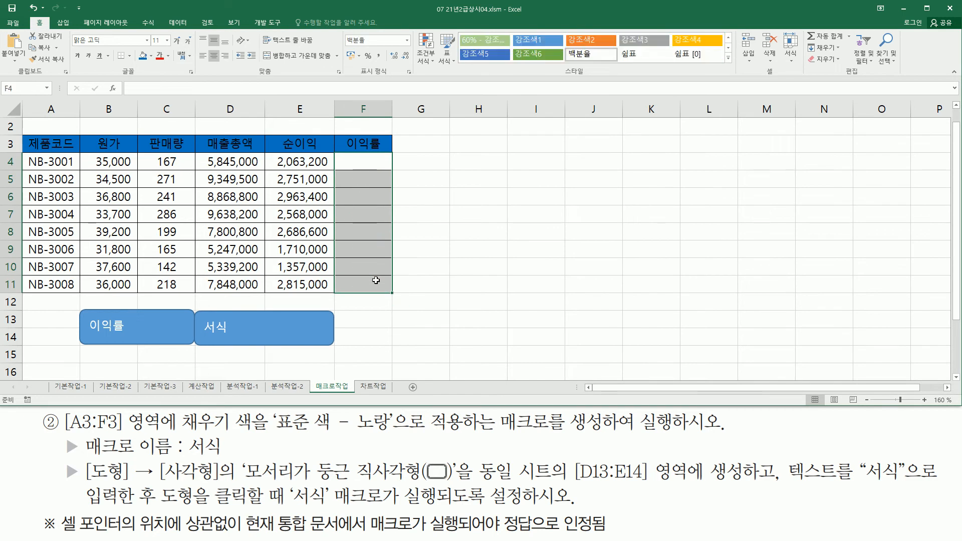
left_click(455, 266)
With an empty cell outside the table selected, run the 이익률 macro from its rounded rectangle to fill F4:F11
mouse_move(63, 517)
left_mouse_down()
mouse_move(100, 534)
mouse_move(588, 534)
left_mouse_up()
key("Escape")
left_click(514, 205)
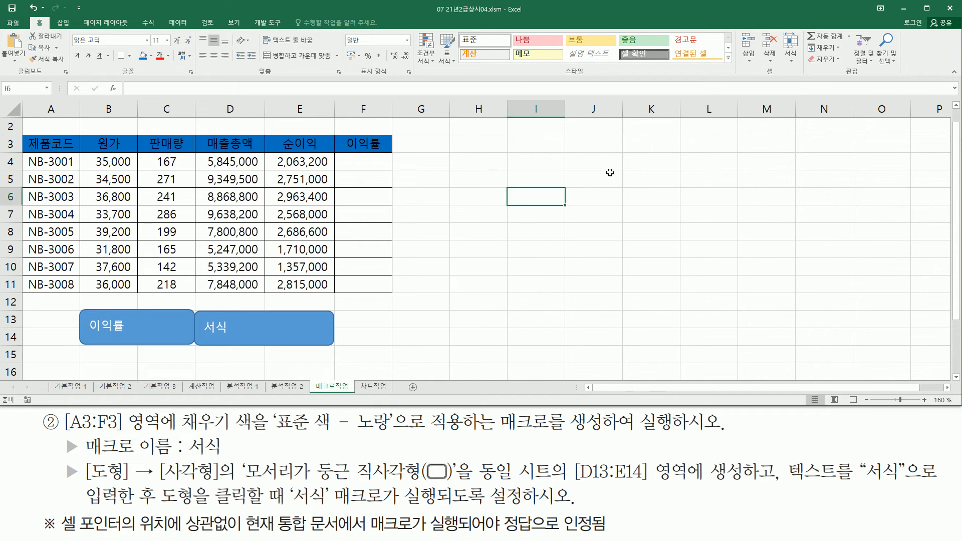
left_click(644, 160)
left_click(690, 216)
left_click(685, 272)
left_click(574, 244)
left_click(556, 179)
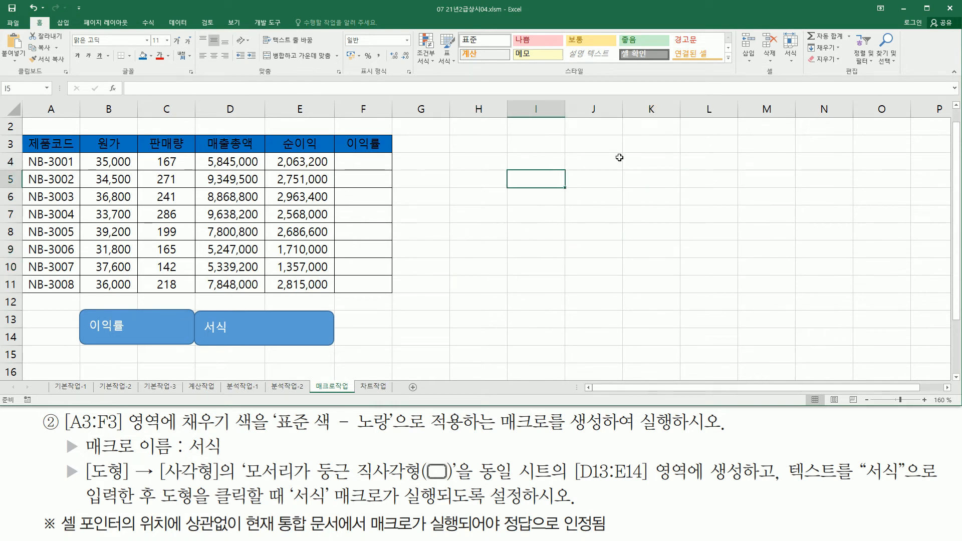
left_click(625, 162)
left_click(697, 181)
left_click(634, 299)
left_click(541, 336)
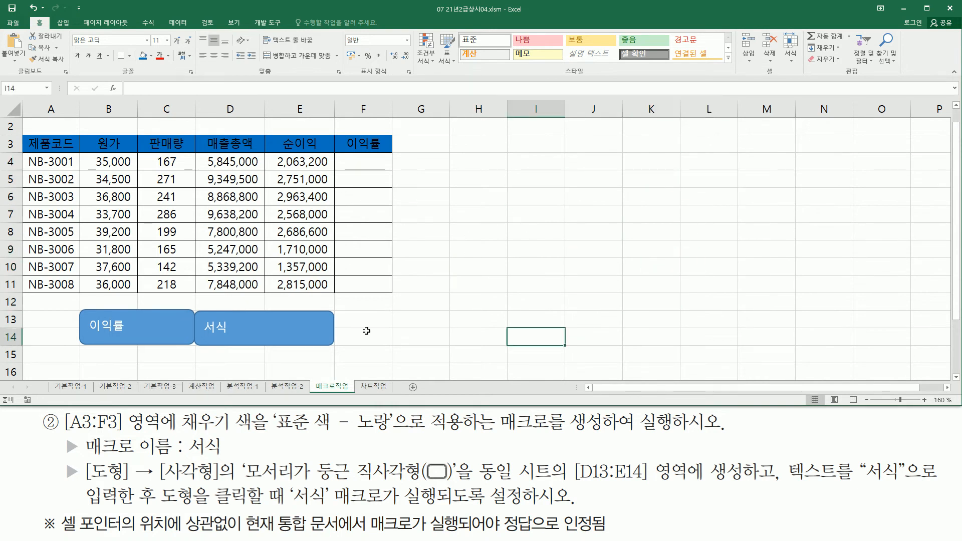
left_click(134, 326)
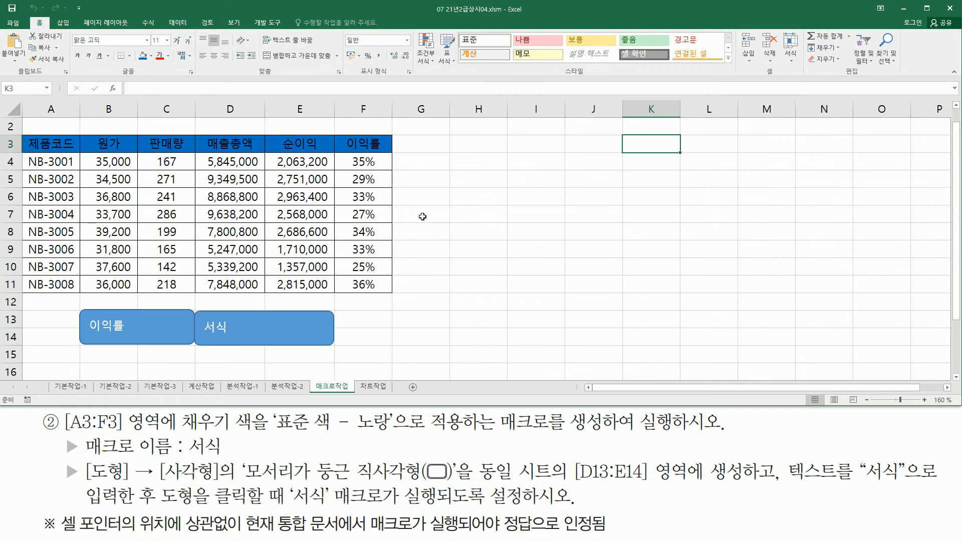
With an empty cell outside the table selected, run the 서식 macro from its rounded rectangle to recolour A3:F3 yellow
left_click(540, 161)
left_click(536, 267)
left_click(635, 281)
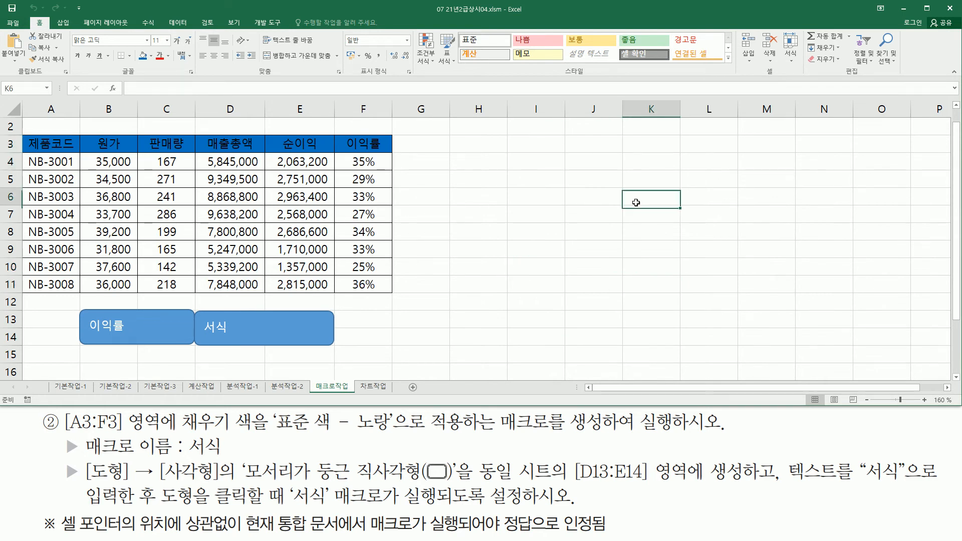
left_click(473, 198)
left_click(463, 268)
left_click(264, 328)
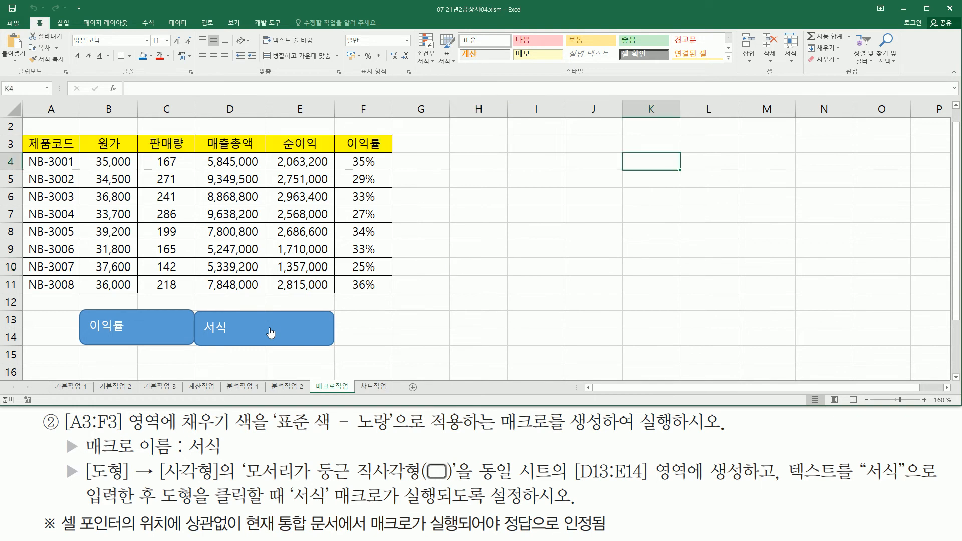
left_click(525, 193)
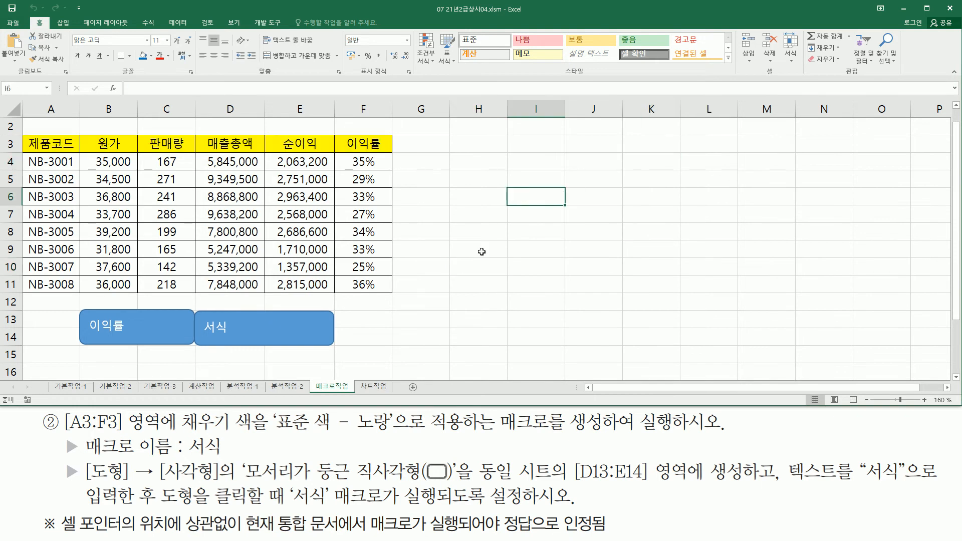
left_click(479, 255)
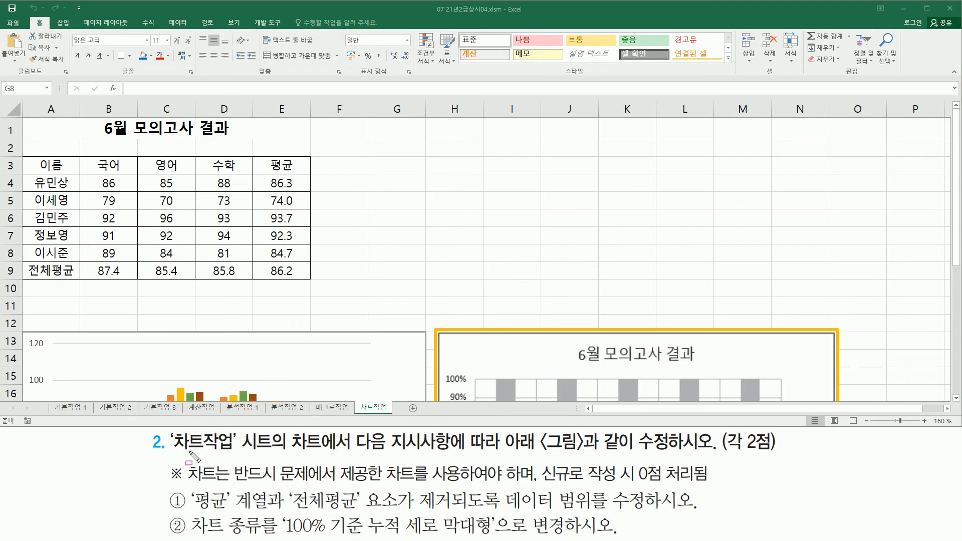
Examine the score table on the 차트작업 sheet and compare the existing column chart with the target 6월 모의고사 결과 chart
mouse_move(171, 454)
left_mouse_down()
mouse_move(243, 453)
mouse_move(257, 432)
mouse_move(452, 457)
mouse_move(776, 452)
left_mouse_up()
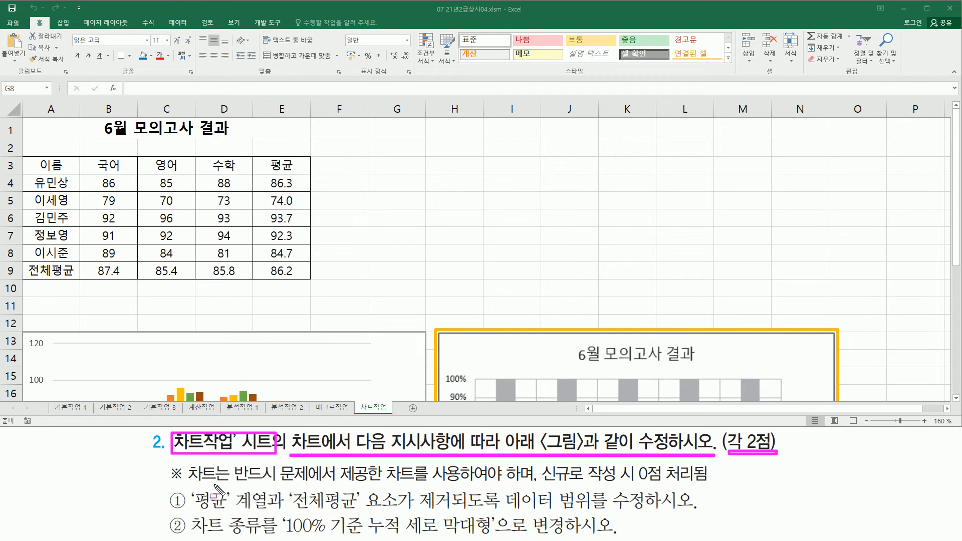
left_click_drag(190, 484, 460, 488)
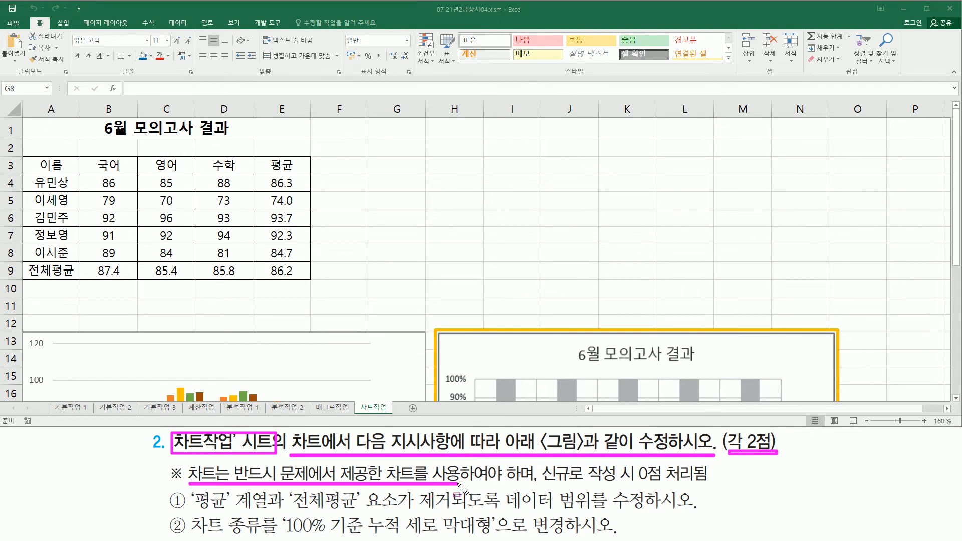
left_click_drag(540, 486, 709, 485)
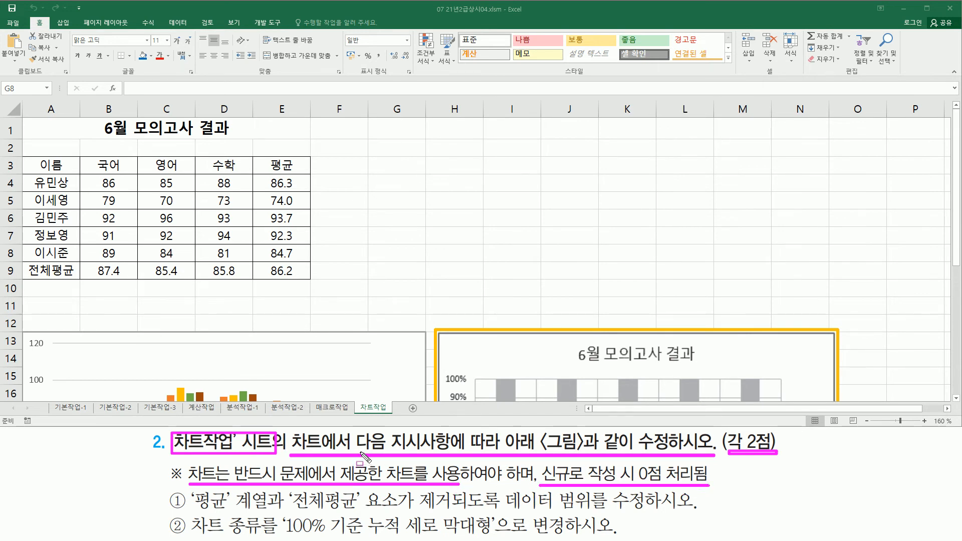
key("Escape")
key("ctrl+shift+d")
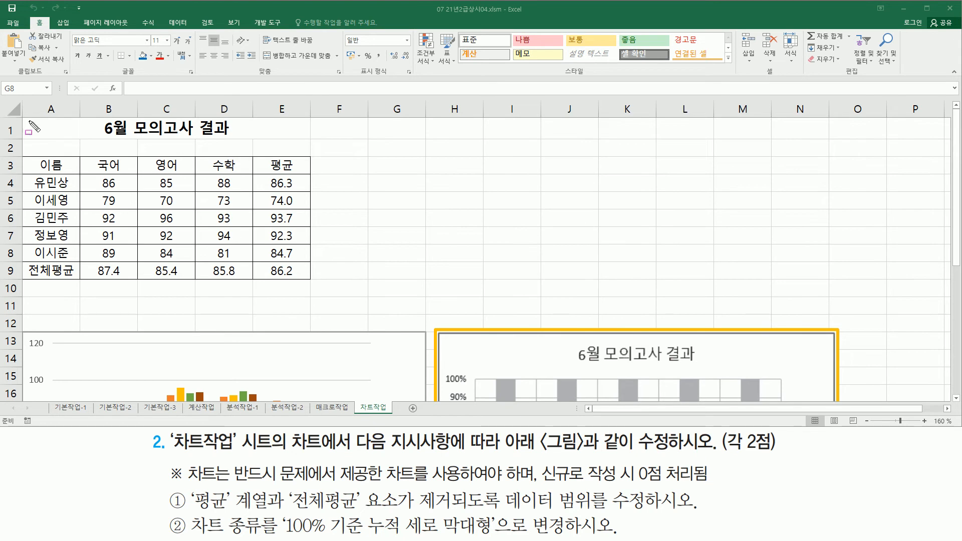
left_click_drag(24, 121, 316, 284)
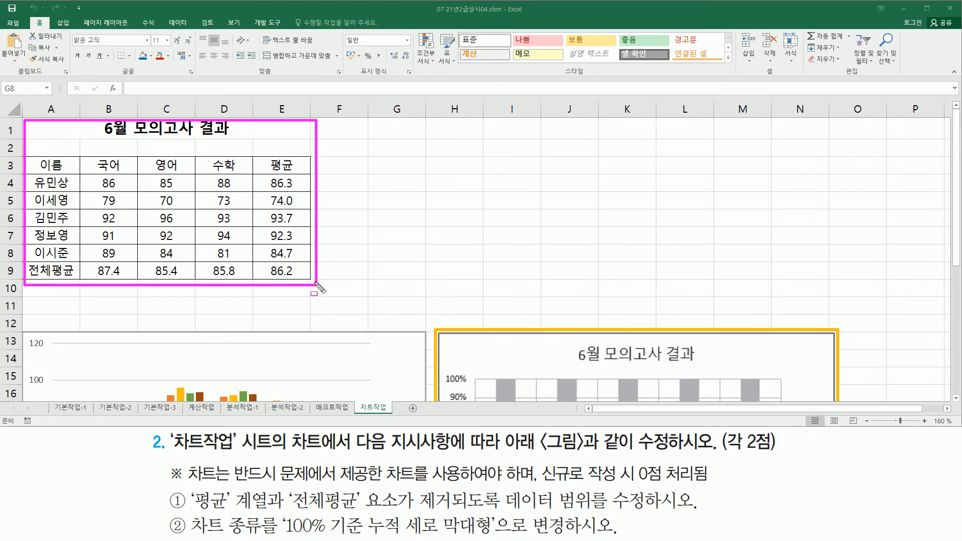
key("Escape")
scroll(384, 221, "down", 3)
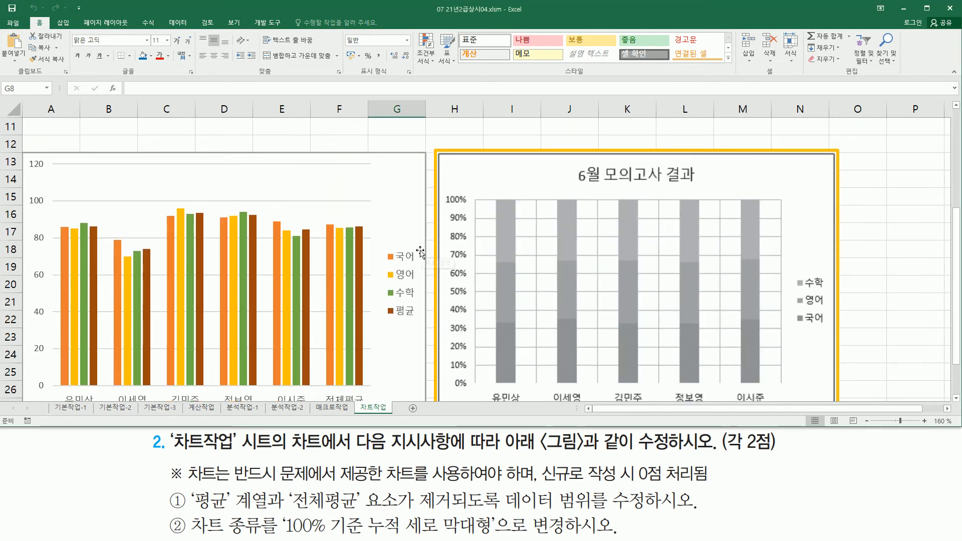
scroll(688, 346, "down", 1)
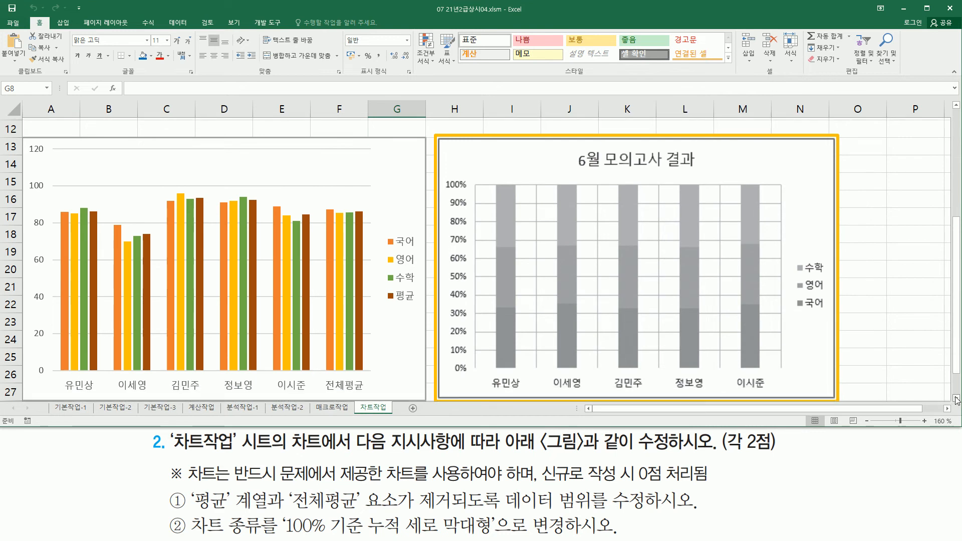
mouse_move(17, 119)
left_mouse_down()
mouse_move(408, 390)
mouse_move(410, 360)
left_mouse_up()
mouse_move(444, 127)
left_mouse_down()
mouse_move(466, 193)
mouse_move(814, 371)
mouse_move(830, 367)
left_mouse_up()
key("Escape")
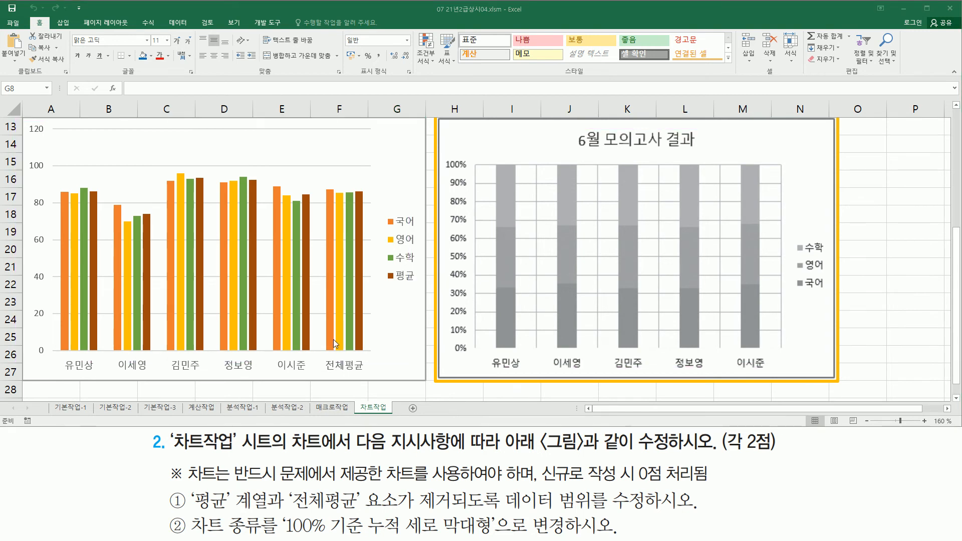
mouse_move(190, 485)
left_mouse_down()
mouse_move(204, 507)
mouse_move(272, 513)
left_mouse_up()
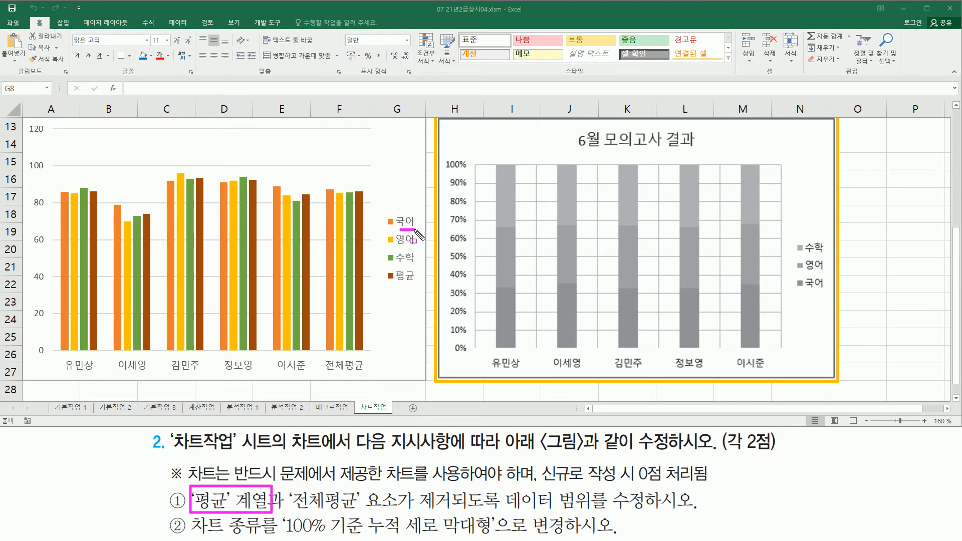
mouse_move(393, 249)
left_mouse_down()
mouse_move(417, 248)
mouse_move(412, 291)
mouse_move(420, 292)
left_mouse_up()
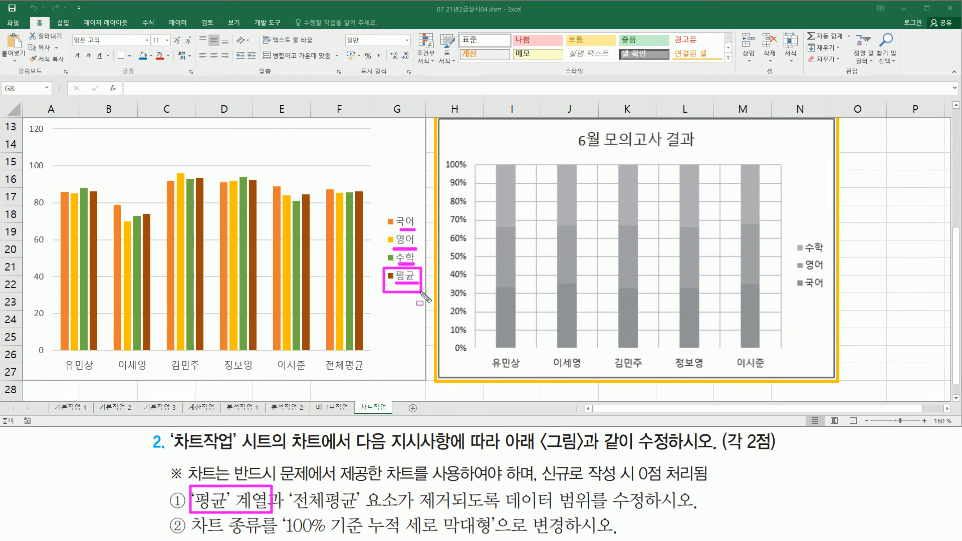
left_click_drag(296, 512, 407, 511)
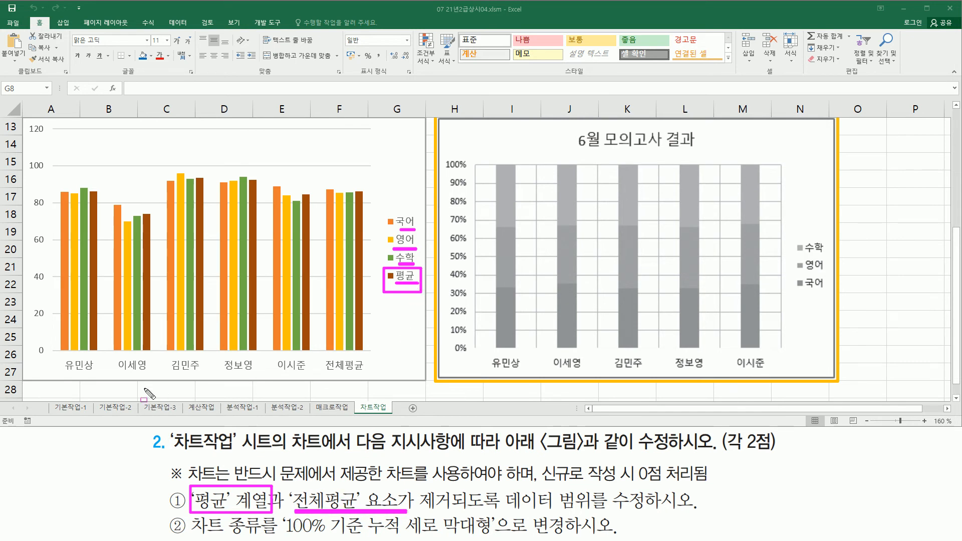
left_click_drag(62, 372, 369, 376)
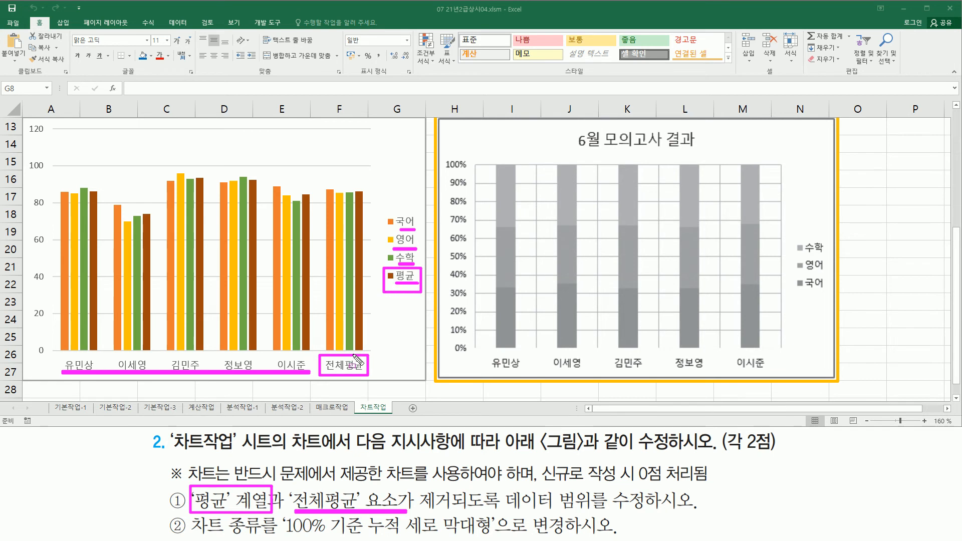
mouse_move(415, 484)
left_mouse_down()
mouse_move(519, 510)
mouse_move(674, 509)
left_mouse_up()
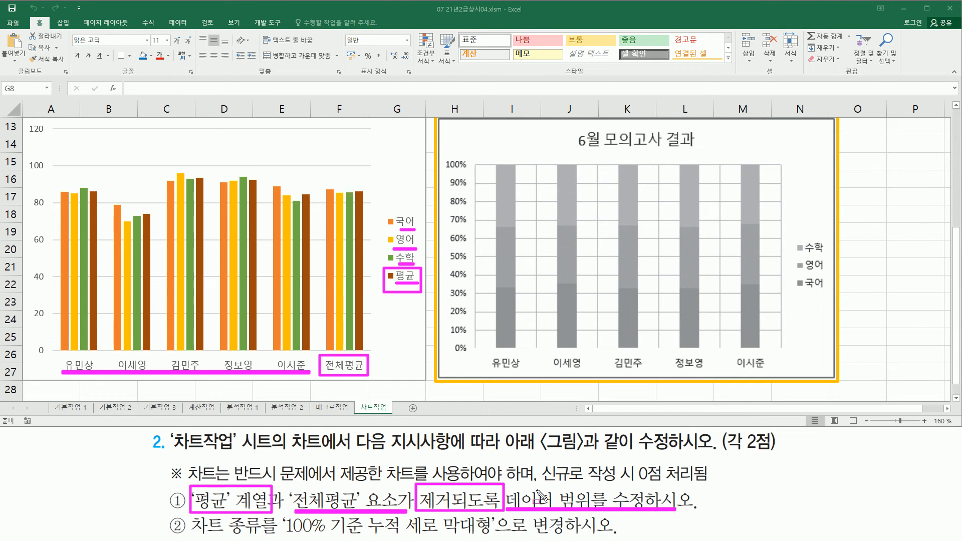
Change the column chart's data range to A3:D8 on the 차트작업 sheet, excluding the 평균 series and the 전체평균 category
left_click(405, 154)
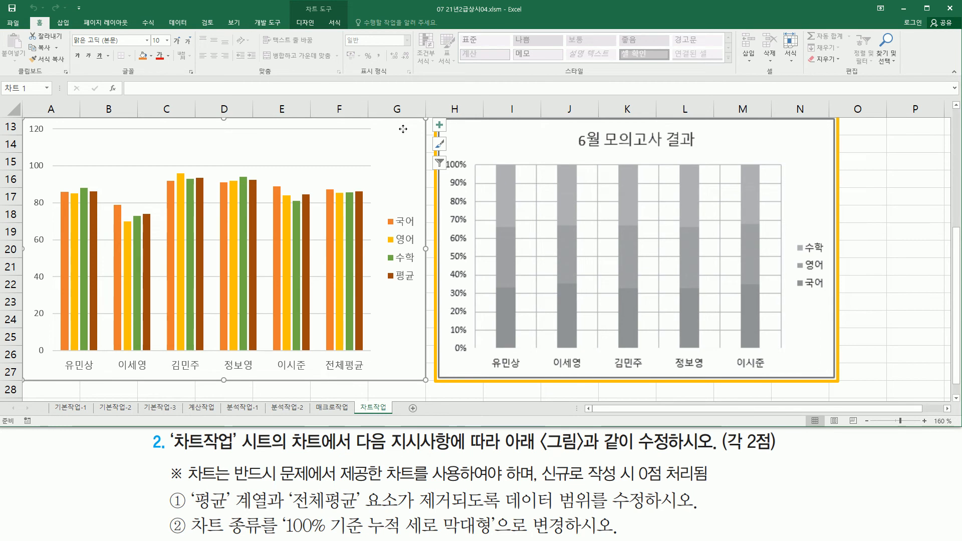
right_click(404, 132)
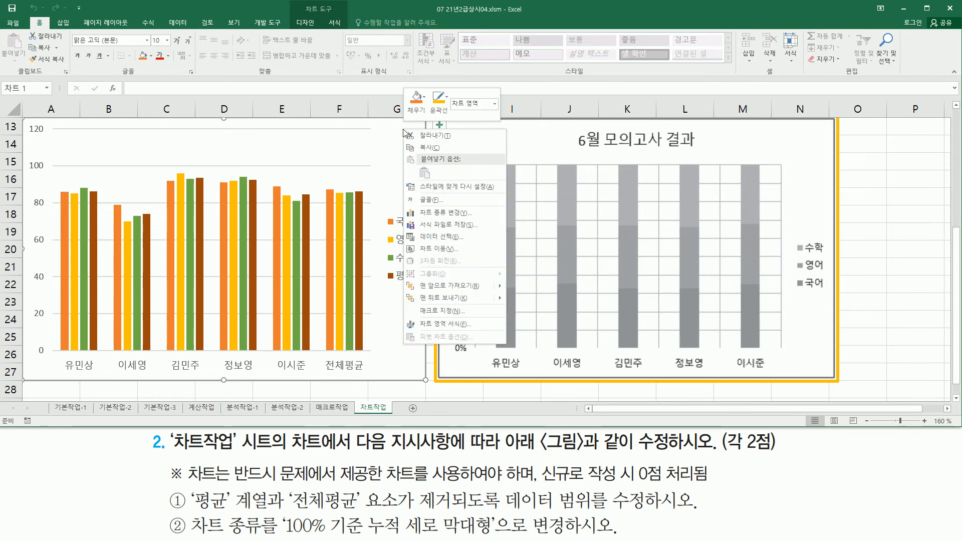
left_click(449, 237)
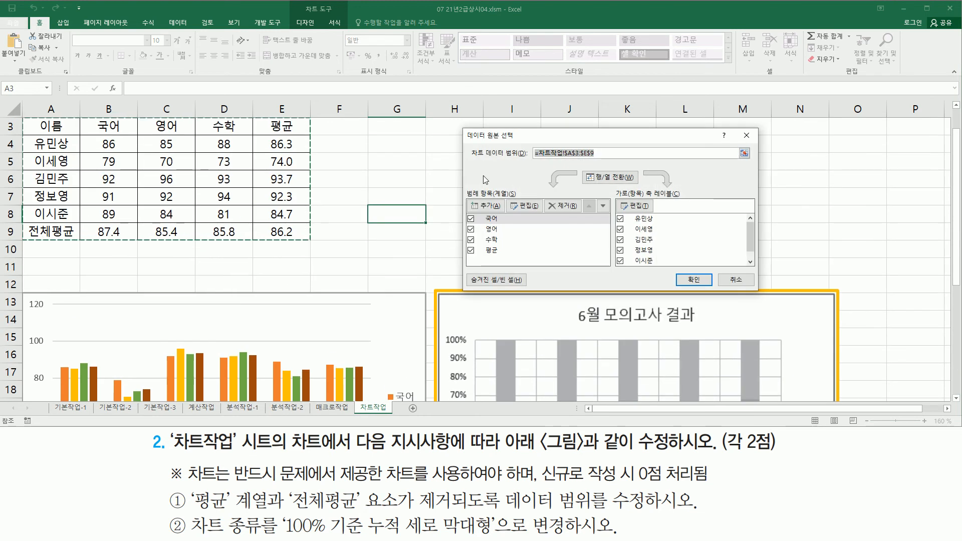
scroll(310, 205, "up", 1)
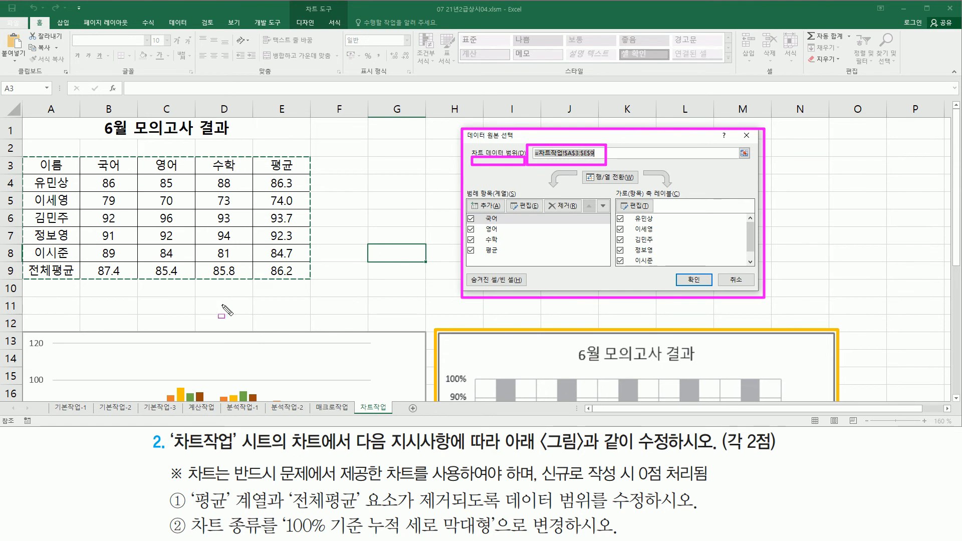
left_click_drag(281, 163, 281, 278)
left_click_drag(26, 271, 293, 271)
mouse_move(30, 157)
left_mouse_down()
mouse_move(141, 226)
mouse_move(233, 243)
mouse_move(245, 261)
left_mouse_up()
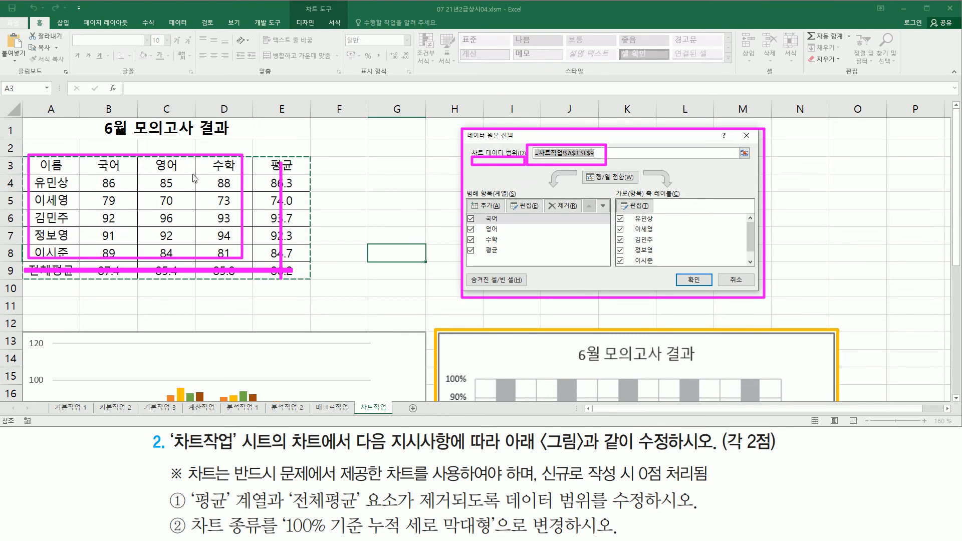
key("Escape")
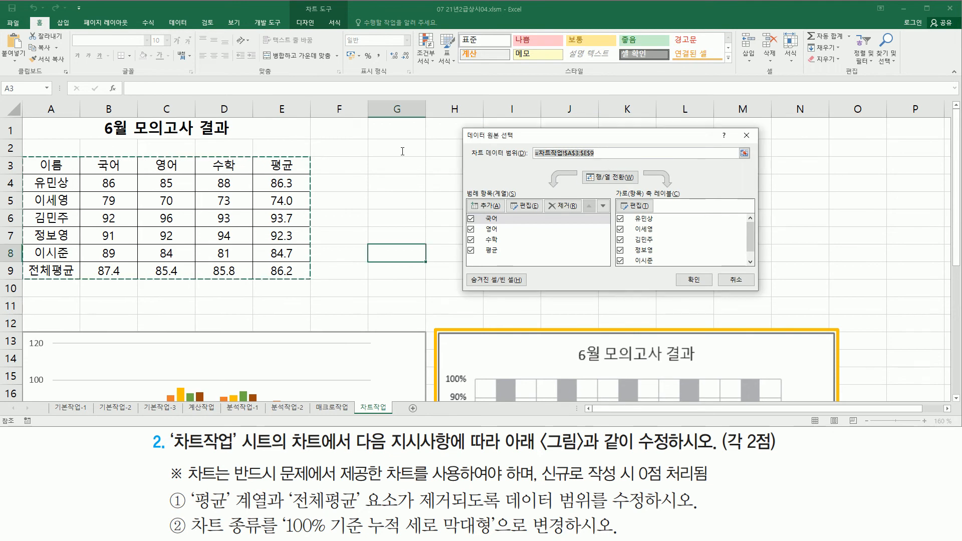
left_click(46, 164)
left_click_drag(46, 164, 246, 255)
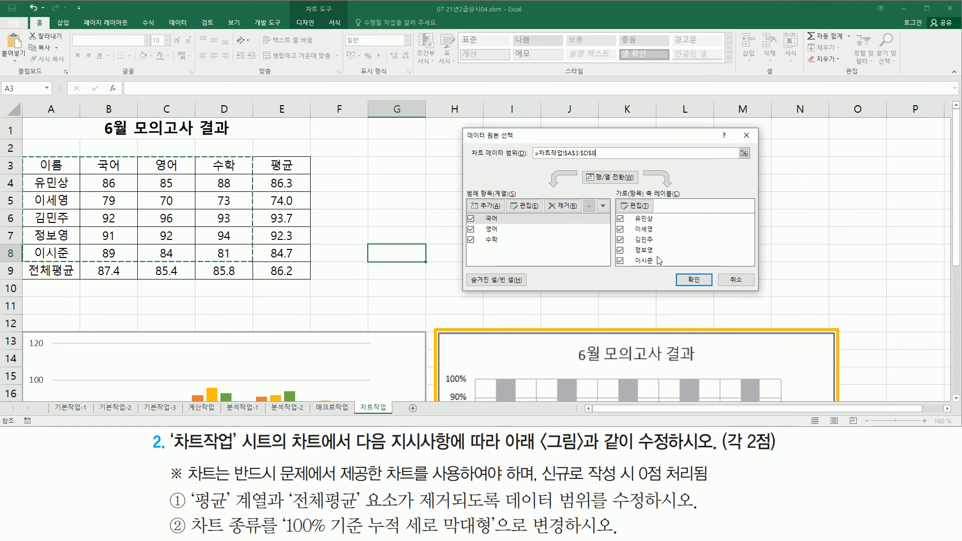
left_click(692, 281)
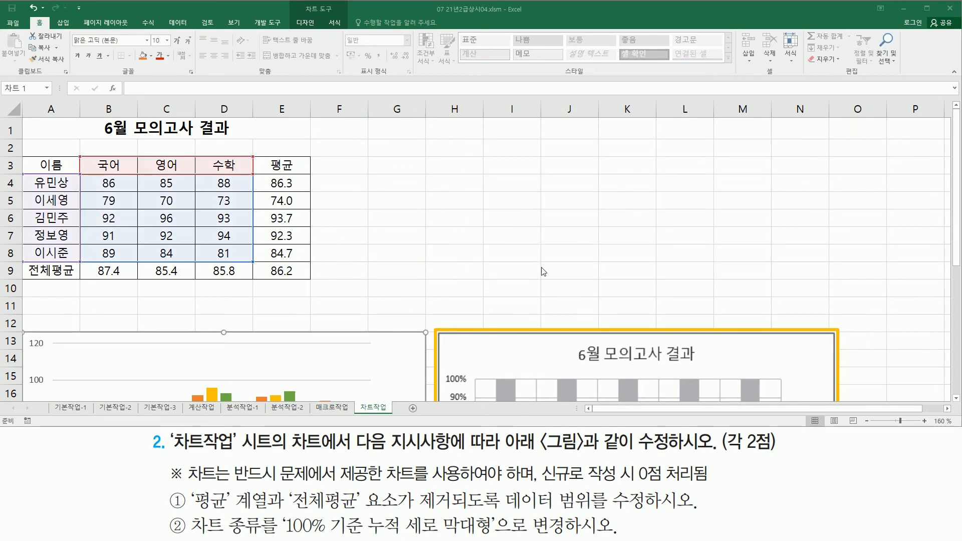
Check the legend entries and category labels of the edited column chart against the target 6월 모의고사 결과 chart
scroll(957, 399, "down", 5)
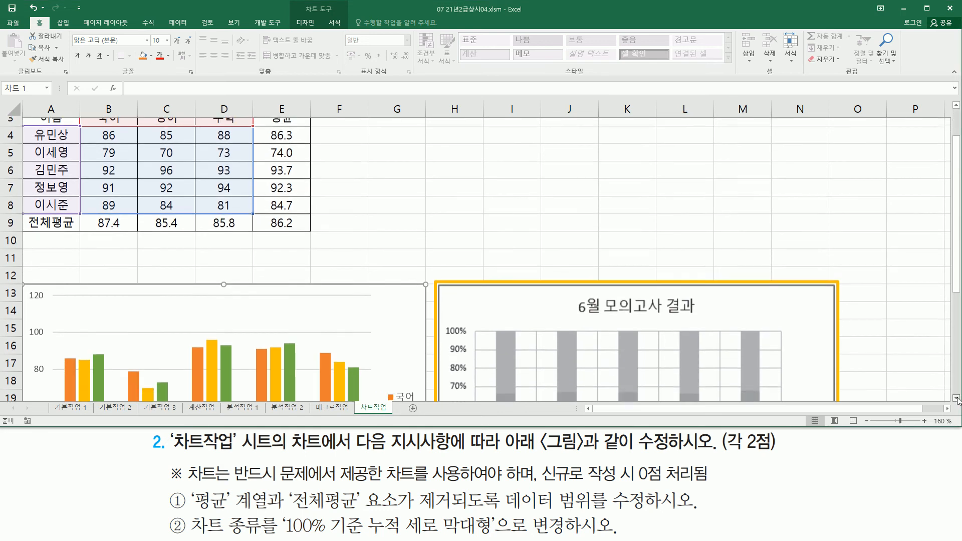
scroll(957, 400, "down", 2)
left_click_drag(957, 333, 957, 382)
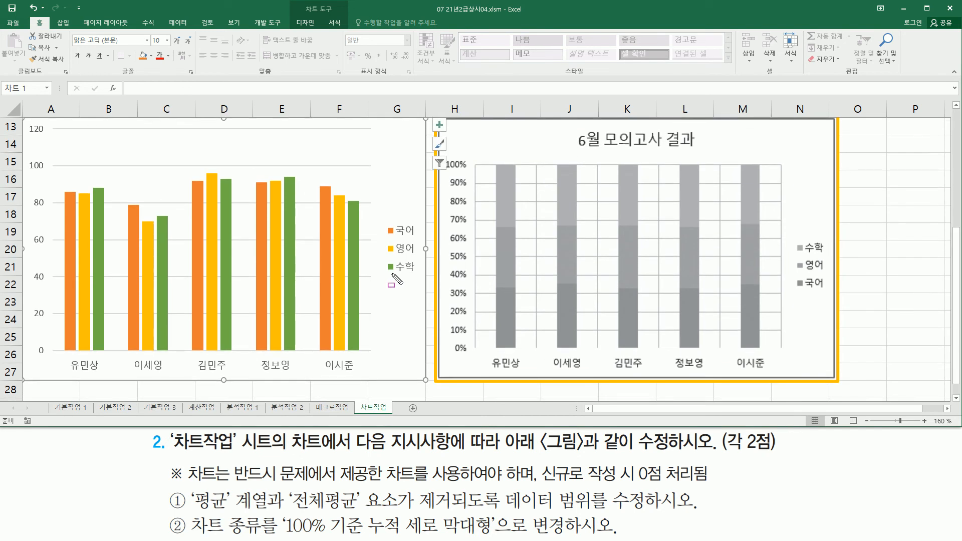
left_click_drag(384, 219, 419, 280)
left_click_drag(65, 358, 356, 373)
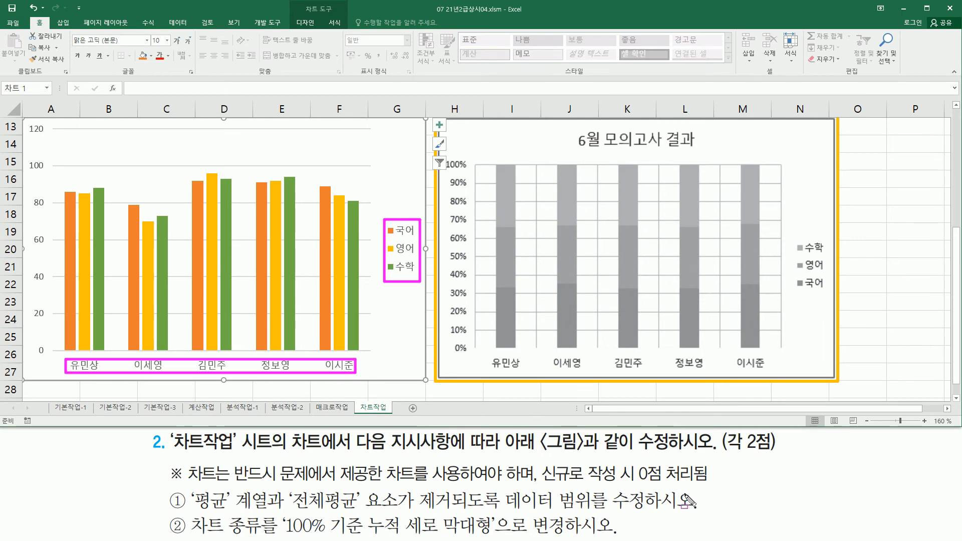
mouse_move(192, 513)
left_mouse_down()
mouse_move(211, 537)
mouse_move(503, 537)
left_mouse_up()
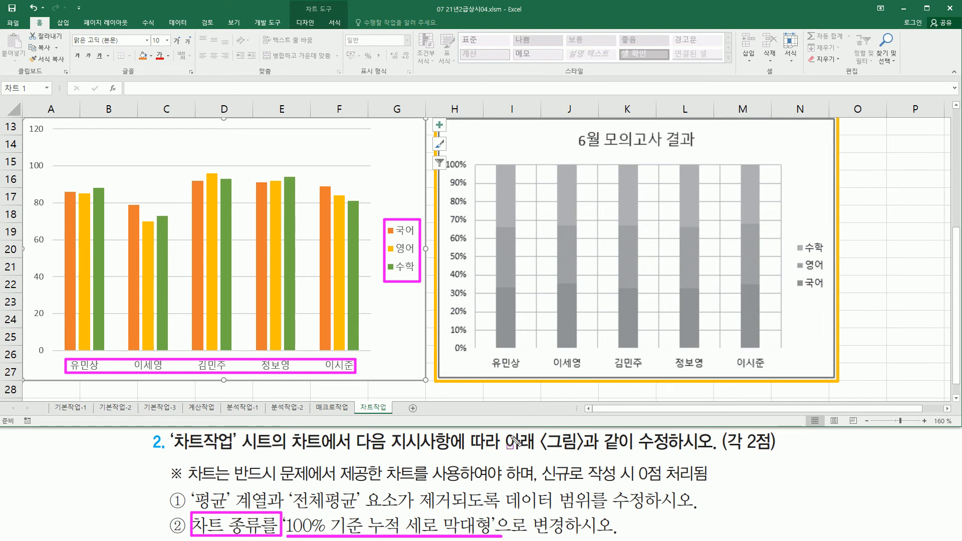
key("Escape")
left_click(409, 164)
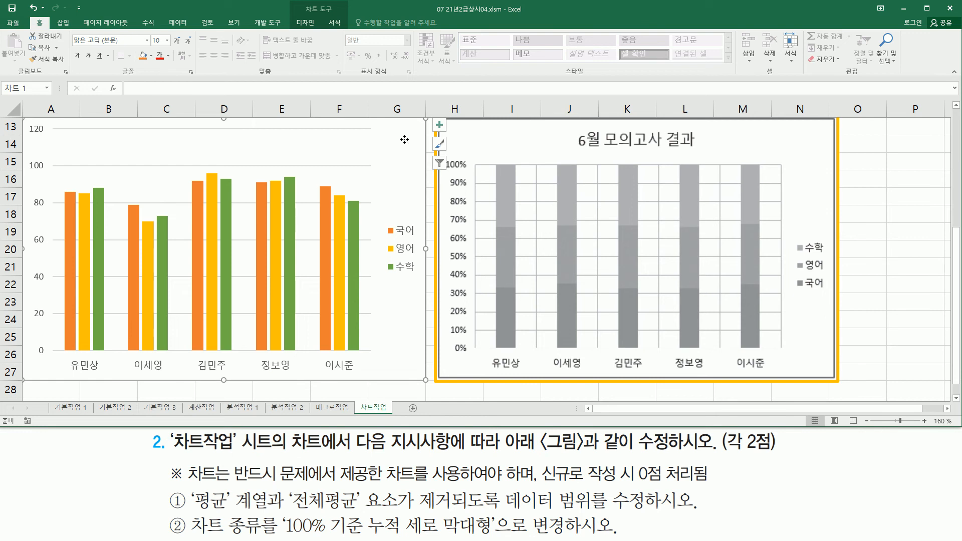
right_click(406, 143)
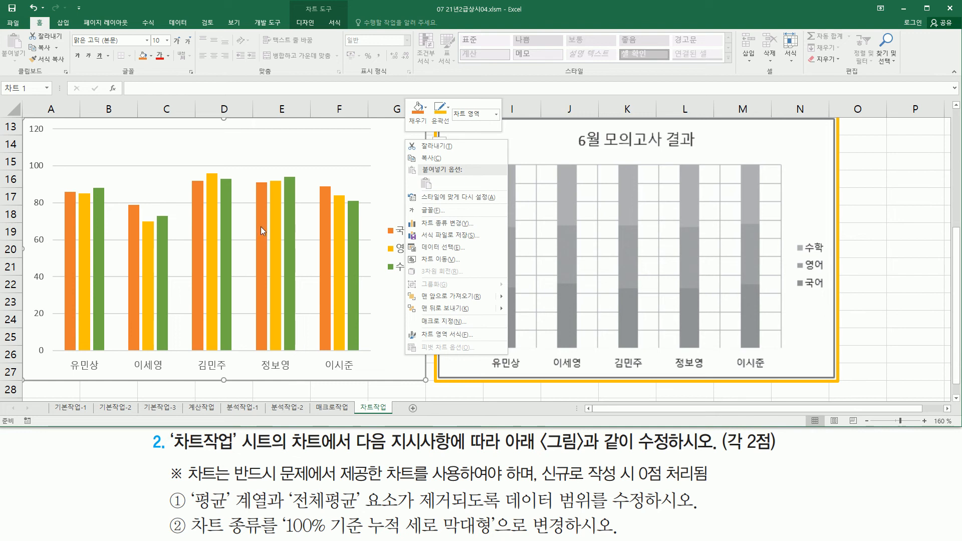
key("Escape")
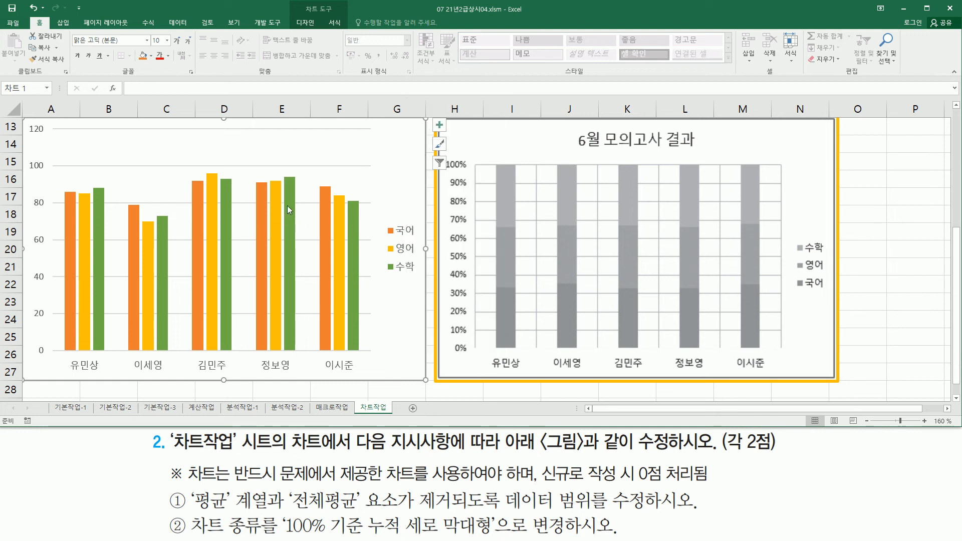
left_click(288, 205)
left_click(276, 205)
left_click(263, 206)
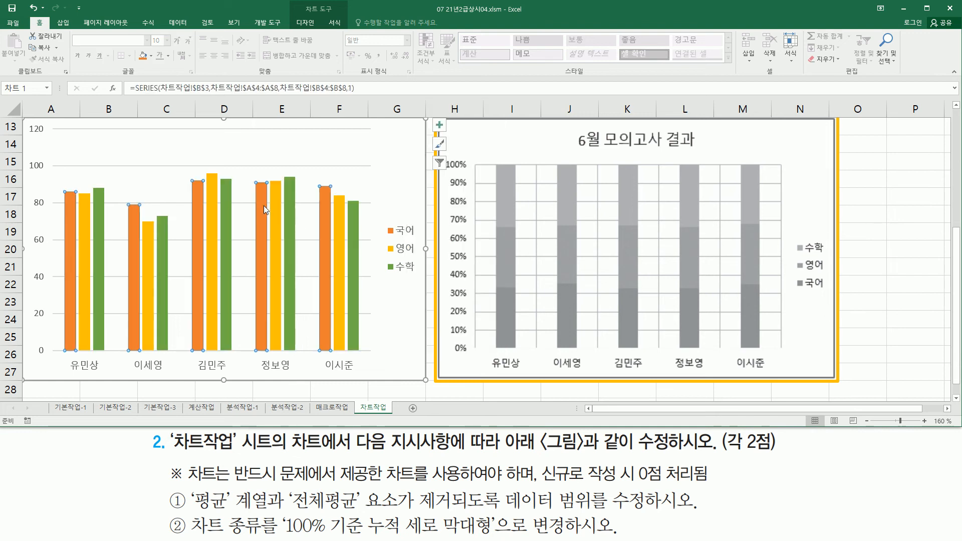
right_click(260, 200)
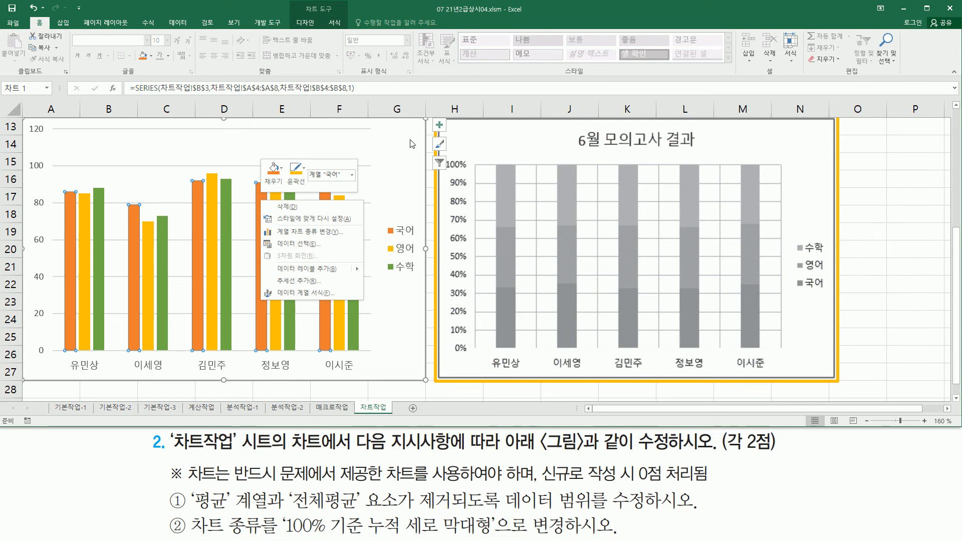
key("Escape")
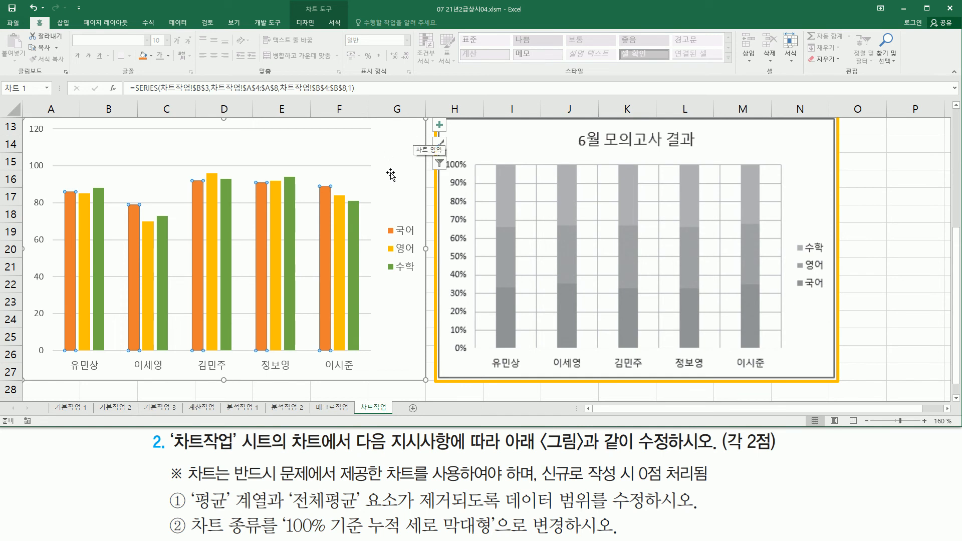
Change the type of the whole column chart to 100% stacked column (100% 기준 누적 세로 막대형)
right_click(407, 129)
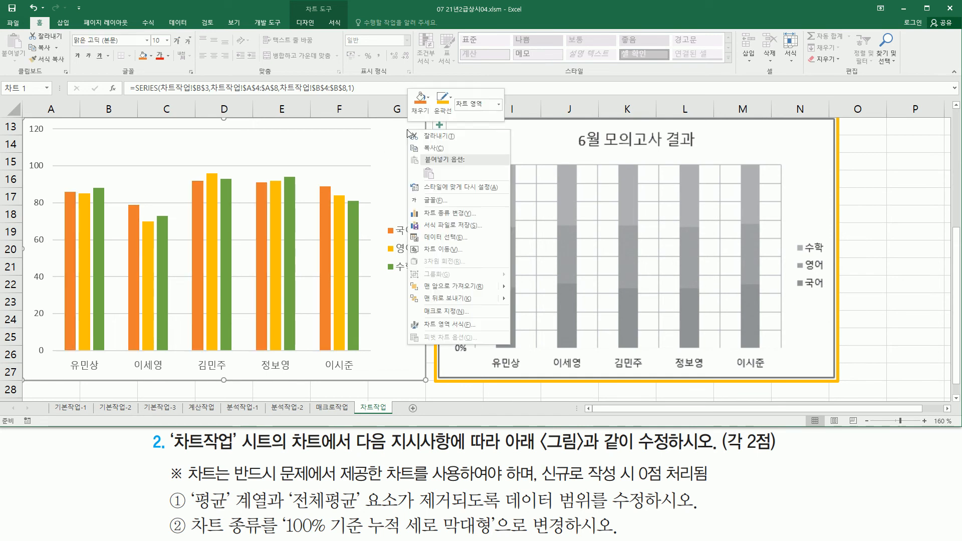
left_click(447, 214)
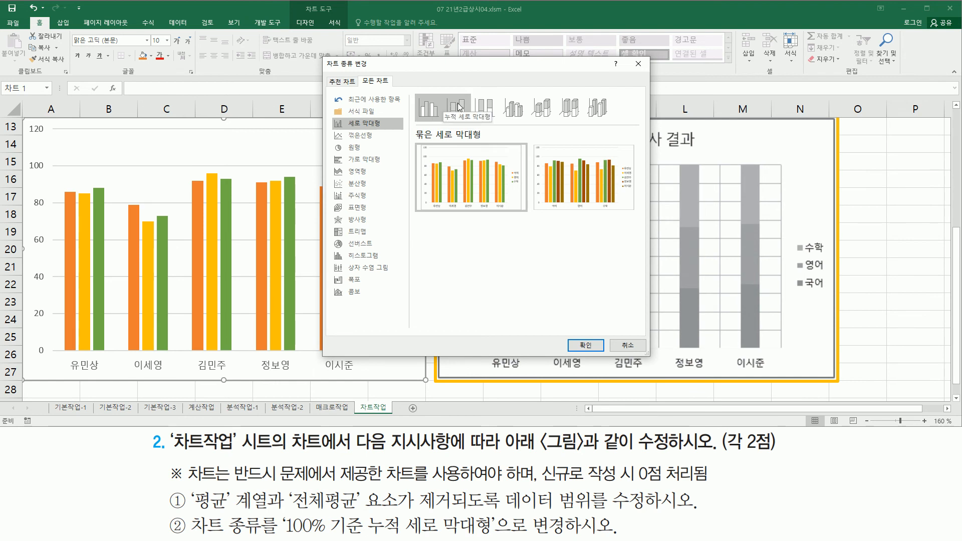
left_click(487, 102)
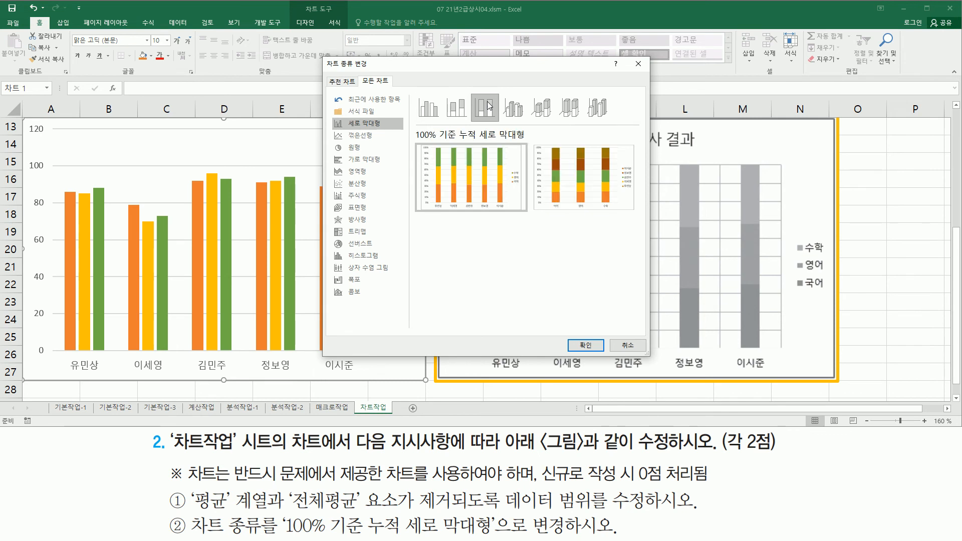
left_click(584, 346)
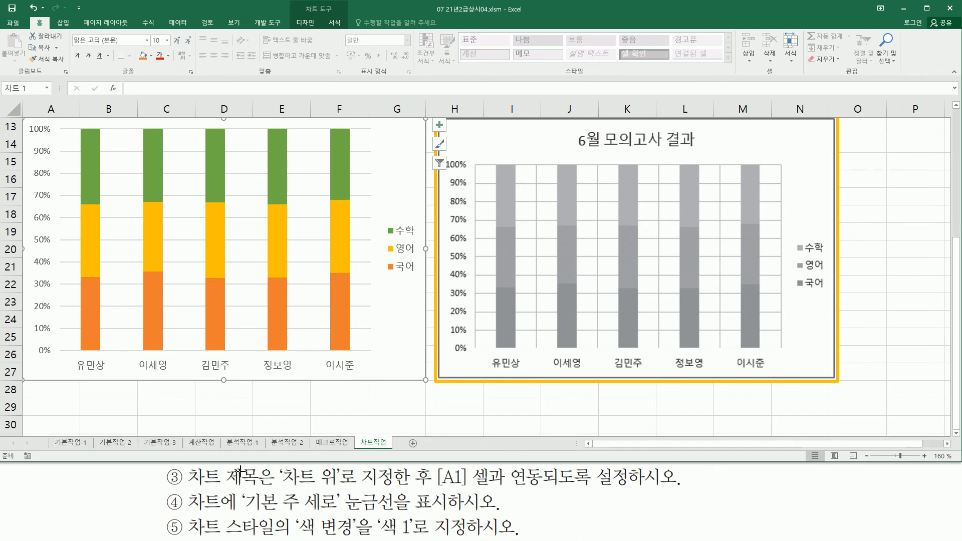
mouse_move(187, 485)
left_mouse_down()
mouse_move(258, 485)
mouse_move(267, 467)
left_mouse_up()
key("Escape")
scroll(247, 200, "up", 1)
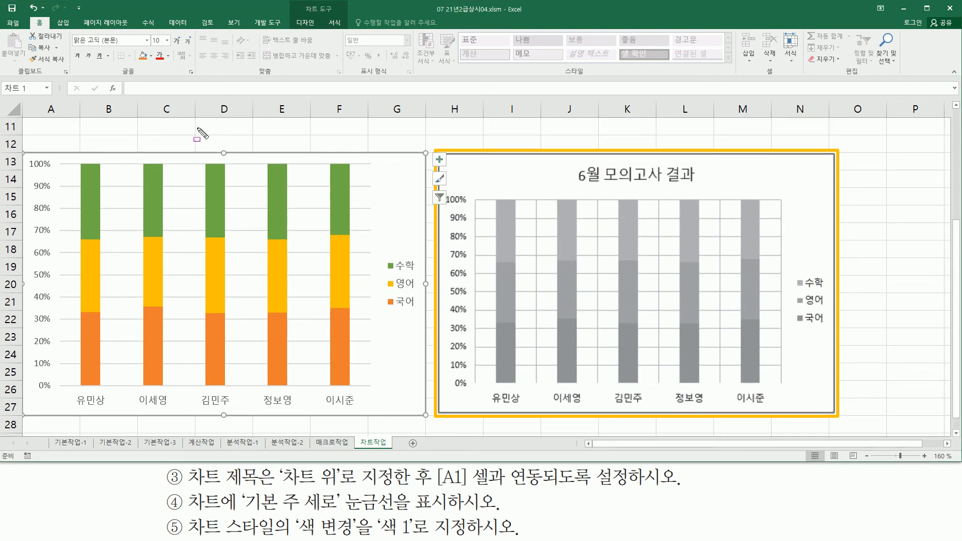
left_click_drag(190, 485, 342, 491)
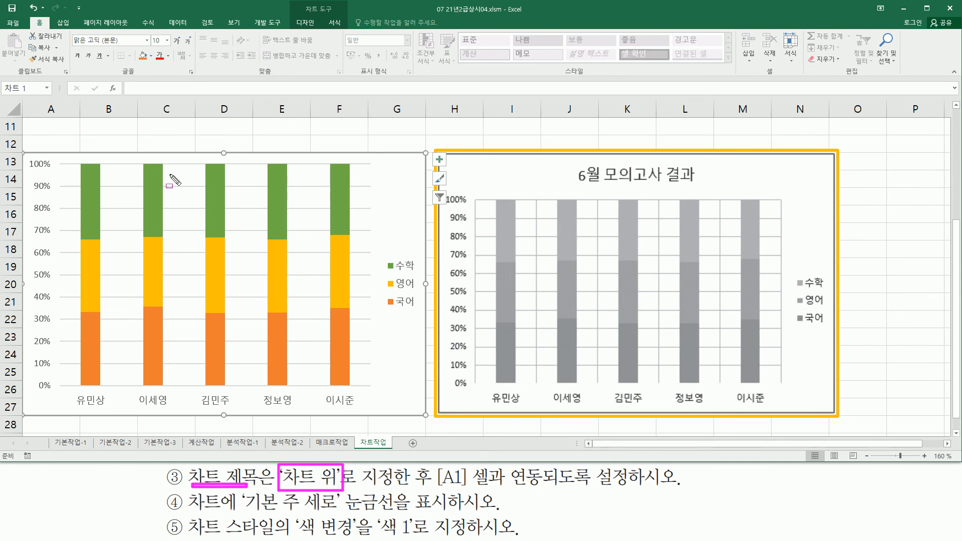
mouse_move(436, 490)
left_mouse_down()
mouse_move(551, 490)
mouse_move(544, 468)
left_mouse_up()
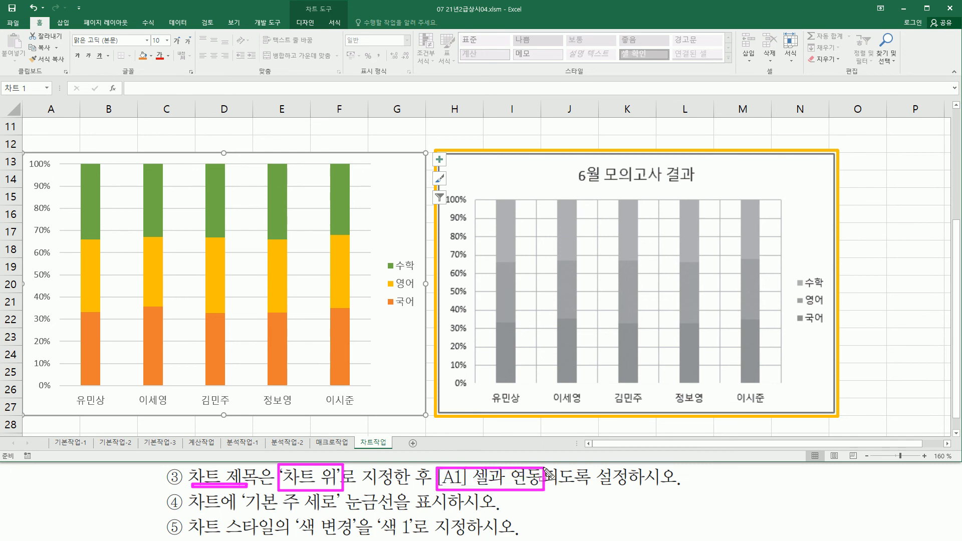
key("Escape")
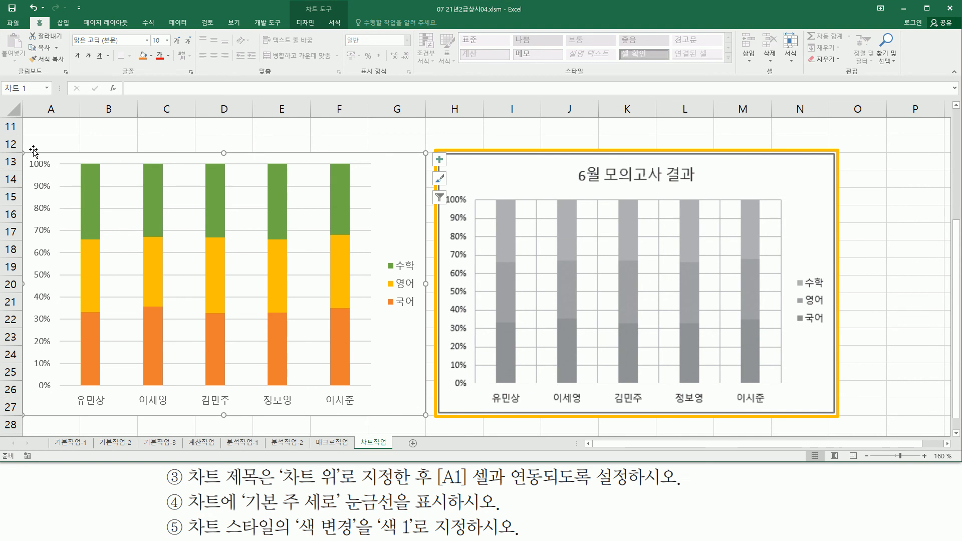
Add a chart title to the stacked column chart with the 차트 위 (above chart) placement
mouse_move(303, 2)
left_mouse_down()
mouse_move(341, 14)
mouse_move(305, 23)
mouse_move(321, 28)
left_mouse_up()
key("Escape")
left_click(305, 22)
left_click_drag(2, 30, 26, 67)
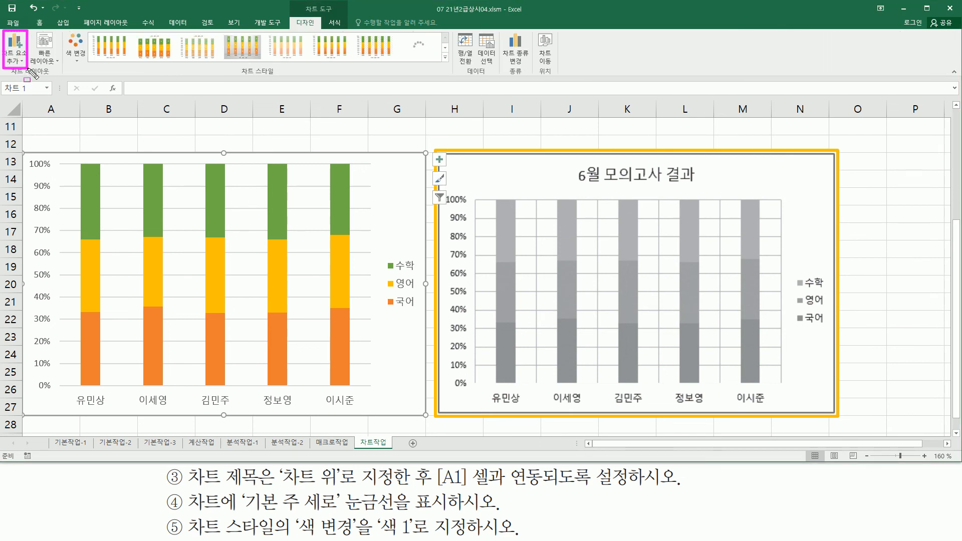
key("Escape")
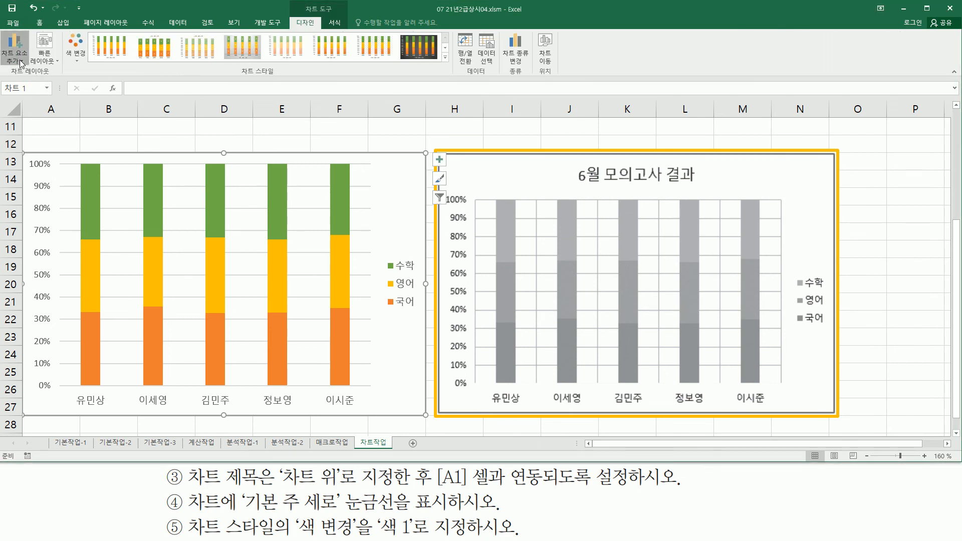
left_click(21, 63)
mouse_move(34, 98)
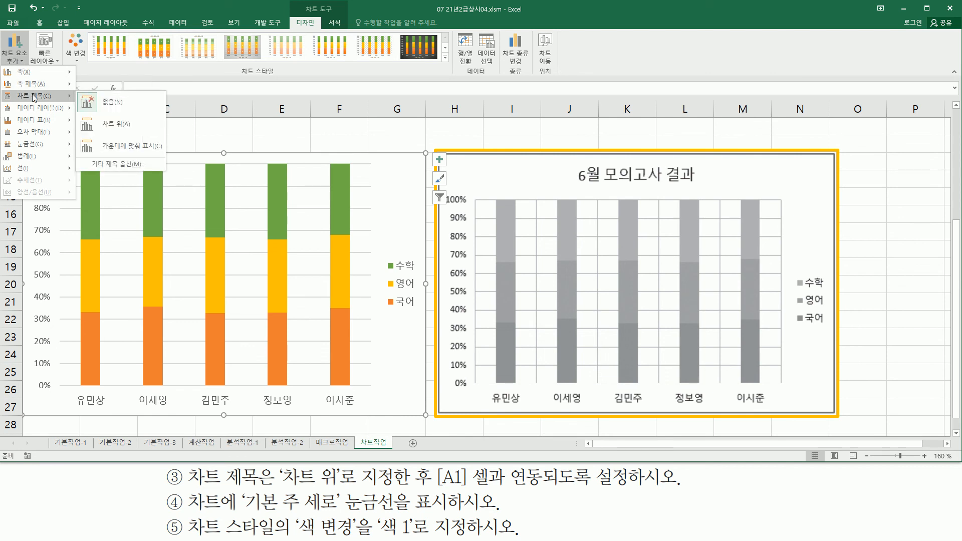
left_click(111, 128)
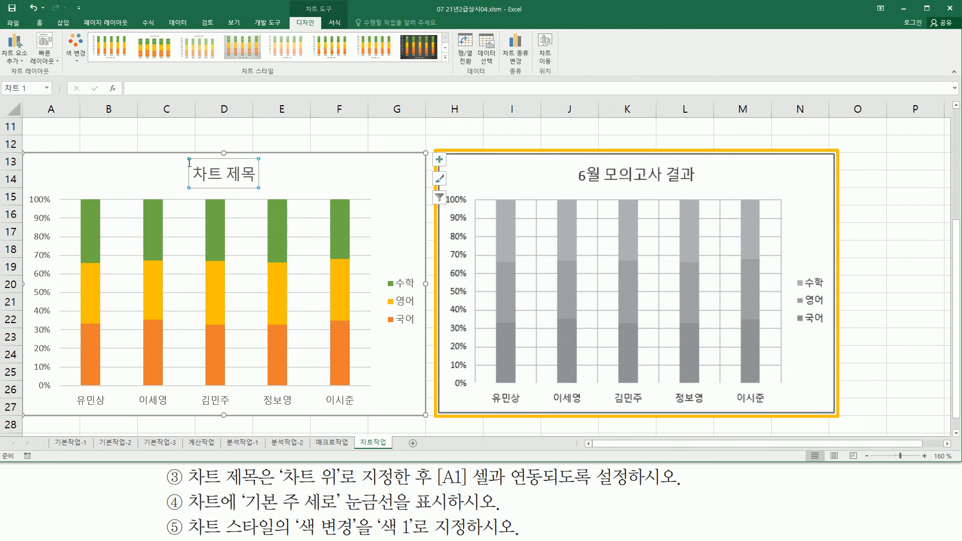
mouse_move(179, 151)
left_mouse_down()
mouse_move(248, 197)
mouse_move(269, 192)
left_mouse_up()
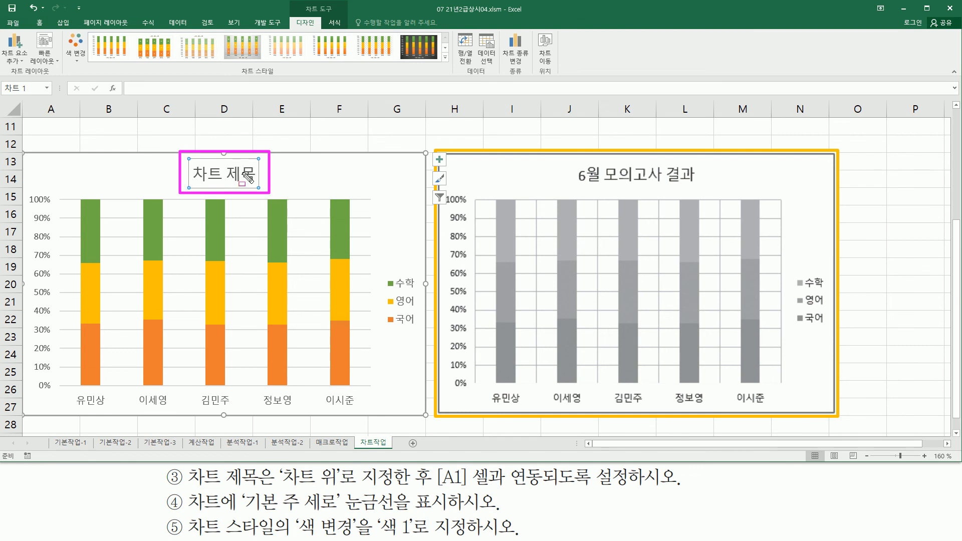
Link the stacked column chart's title to cell A1 with the formula =차트작업!$A$1
left_click_drag(126, 82, 242, 97)
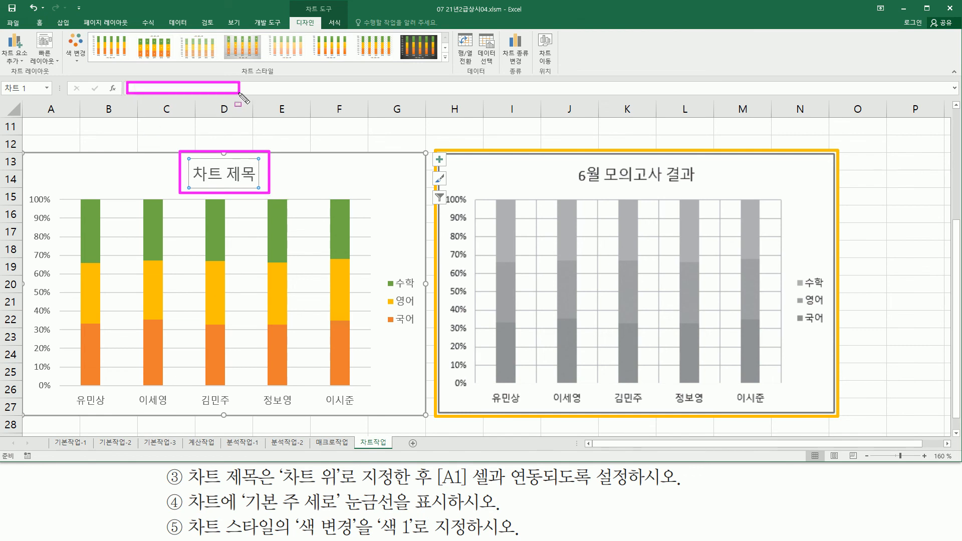
key("Escape")
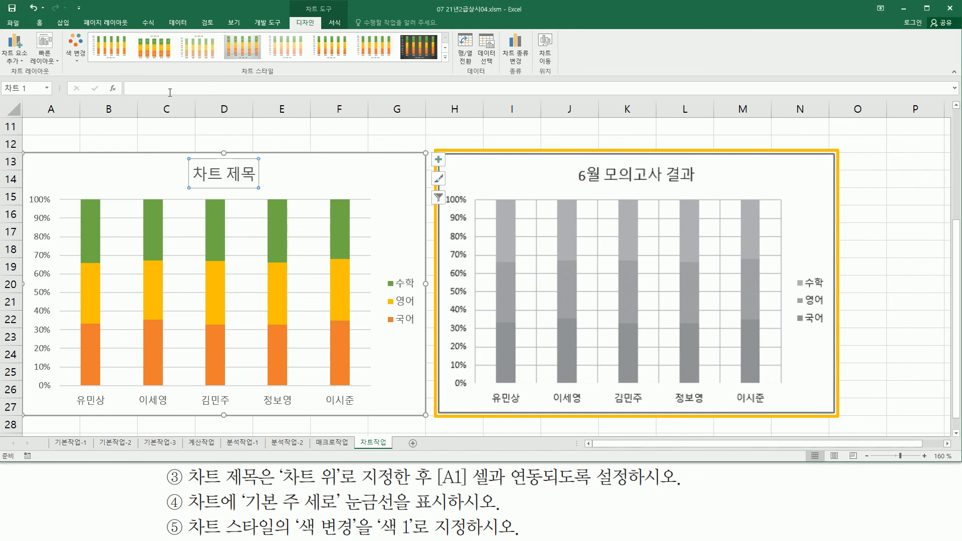
left_click(166, 86)
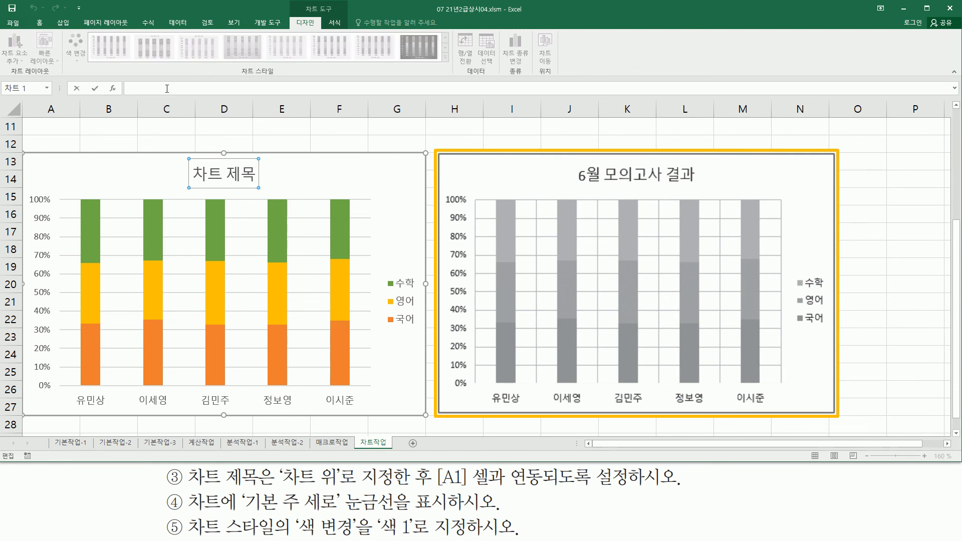
type("=")
left_click(956, 106)
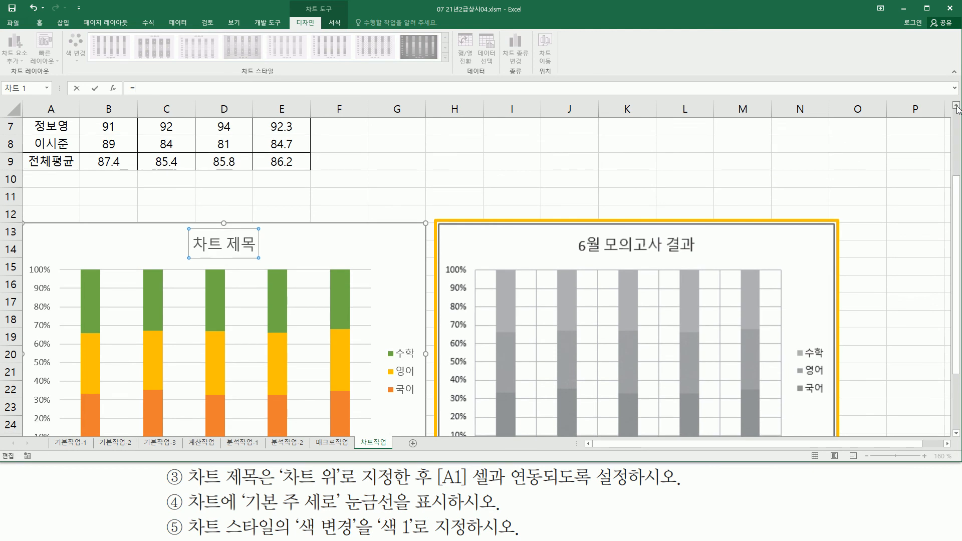
left_click(957, 106)
left_click(957, 107)
left_click(956, 106)
left_click(957, 106)
left_click(956, 106)
left_click(956, 106)
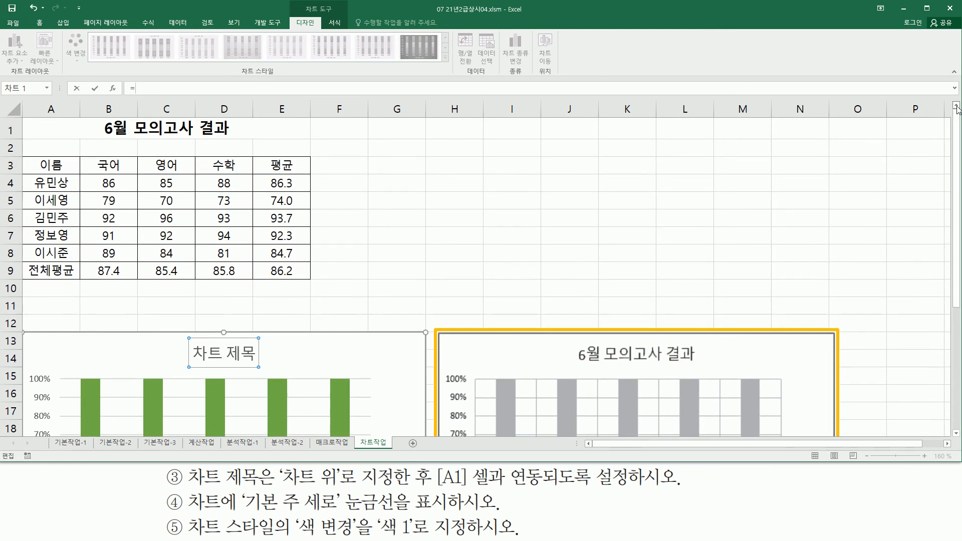
left_click(49, 127)
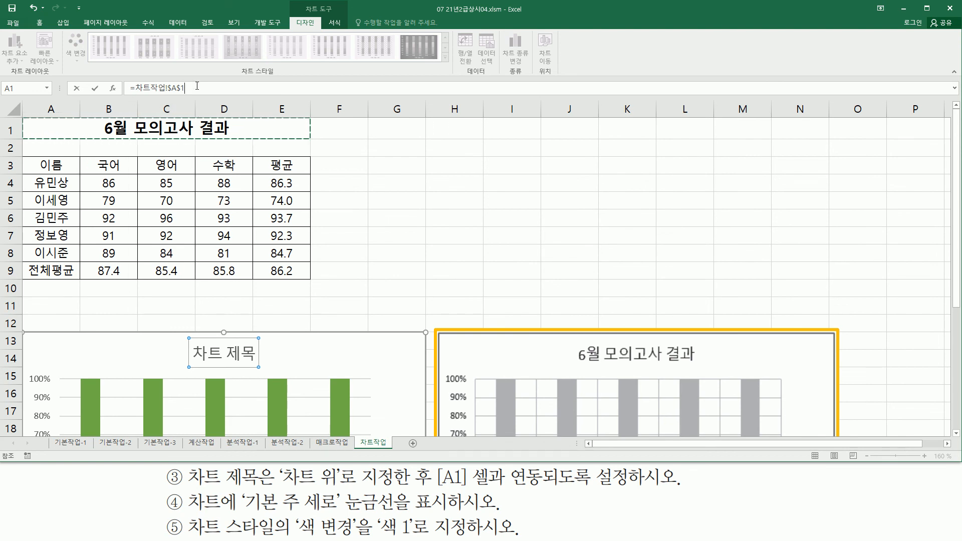
key("Return")
left_click_drag(158, 334, 295, 363)
left_click_drag(78, 116, 236, 140)
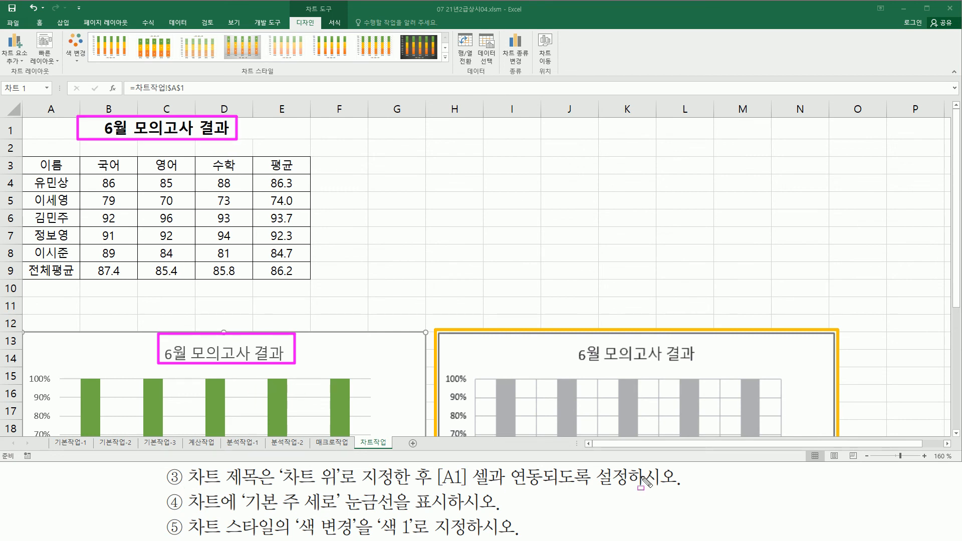
key("Escape")
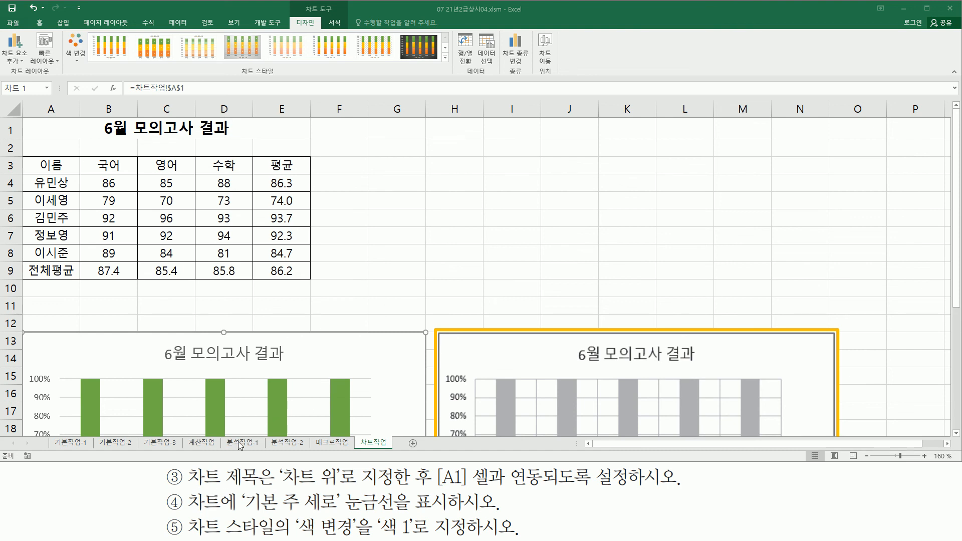
Compare the horizontal and vertical gridlines of the edited chart with those in the target 6월 모의고사 결과 chart
mouse_move(187, 490)
left_mouse_down()
mouse_move(200, 511)
mouse_move(239, 516)
mouse_move(395, 514)
left_mouse_up()
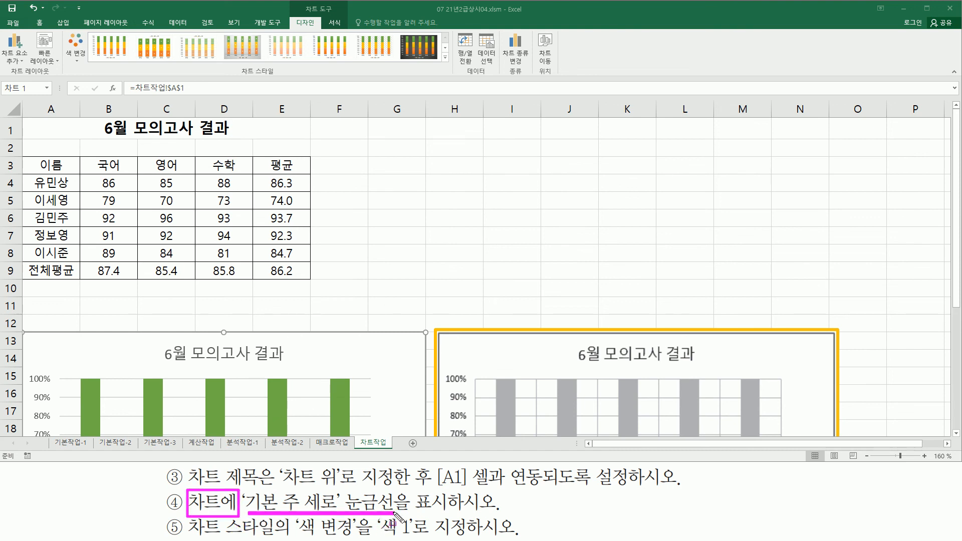
key("Escape")
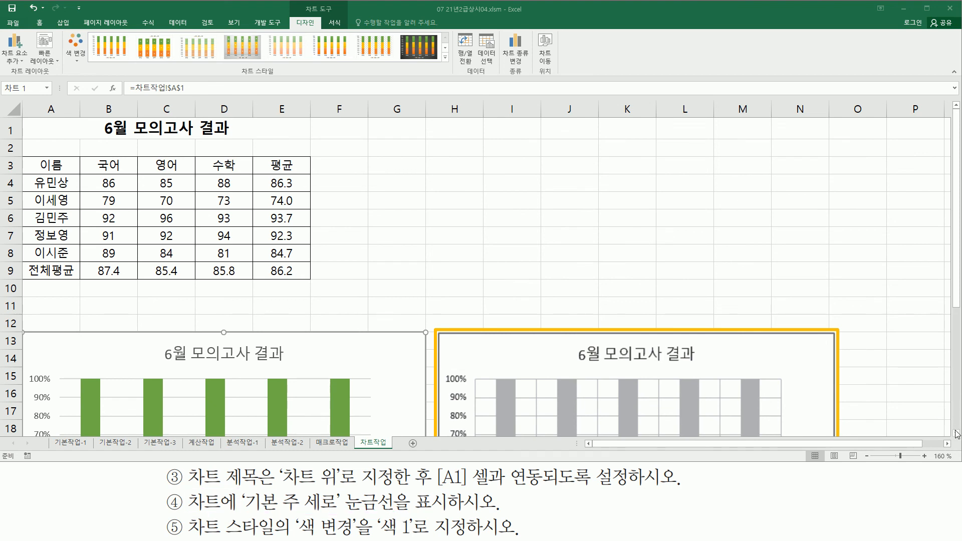
left_click(956, 432)
left_click(956, 433)
left_click_drag(957, 295, 957, 375)
key("ctrl+2")
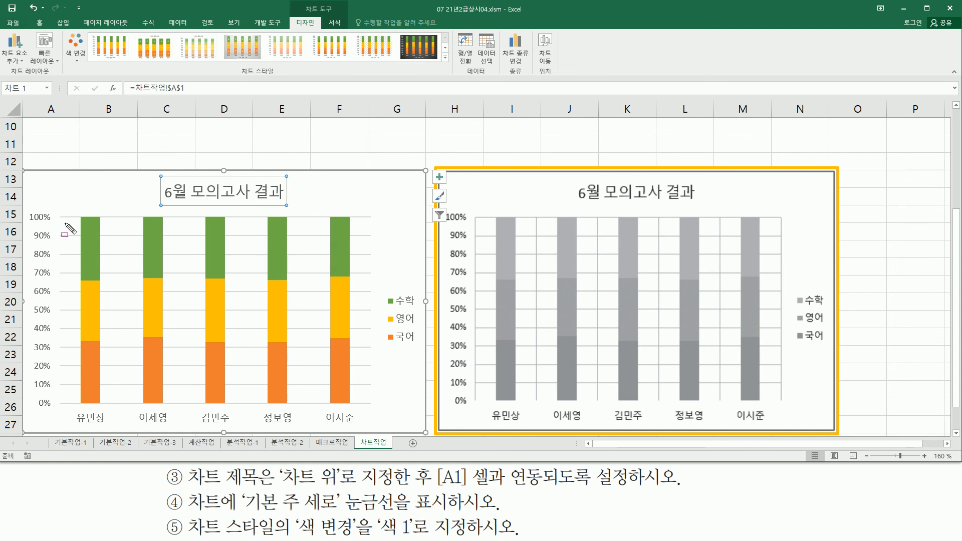
left_click_drag(58, 216, 386, 216)
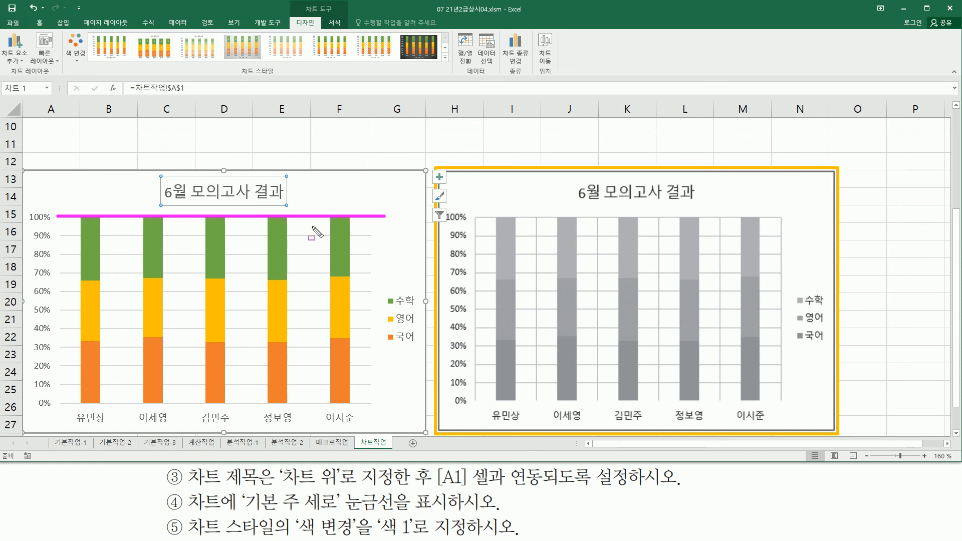
left_click_drag(60, 236, 368, 237)
left_click_drag(55, 256, 370, 256)
left_click_drag(61, 275, 384, 274)
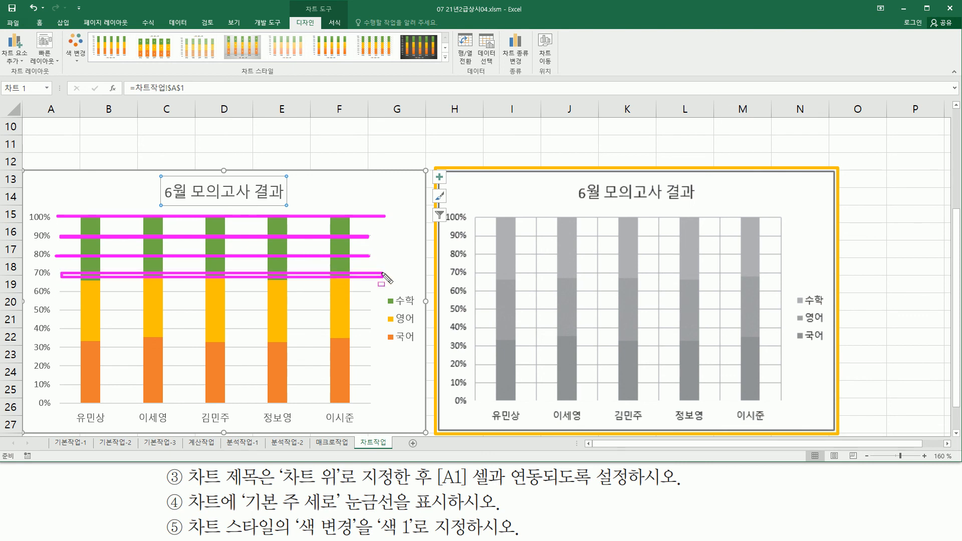
left_click_drag(538, 217, 538, 404)
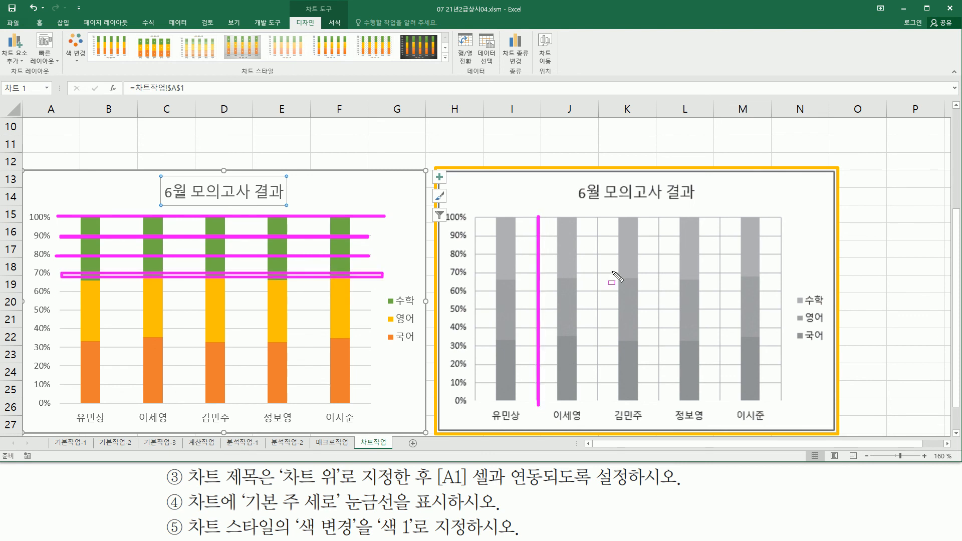
left_click_drag(594, 217, 591, 218)
left_click_drag(590, 393, 596, 402)
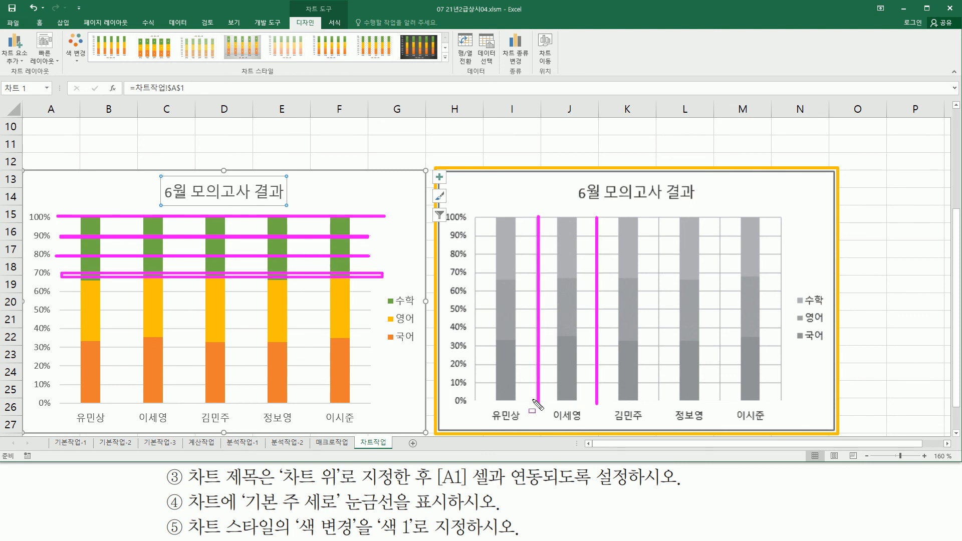
key("Escape")
Add primary major vertical gridlines (기본 주 세로) to the whole stacked column chart
left_click(347, 184)
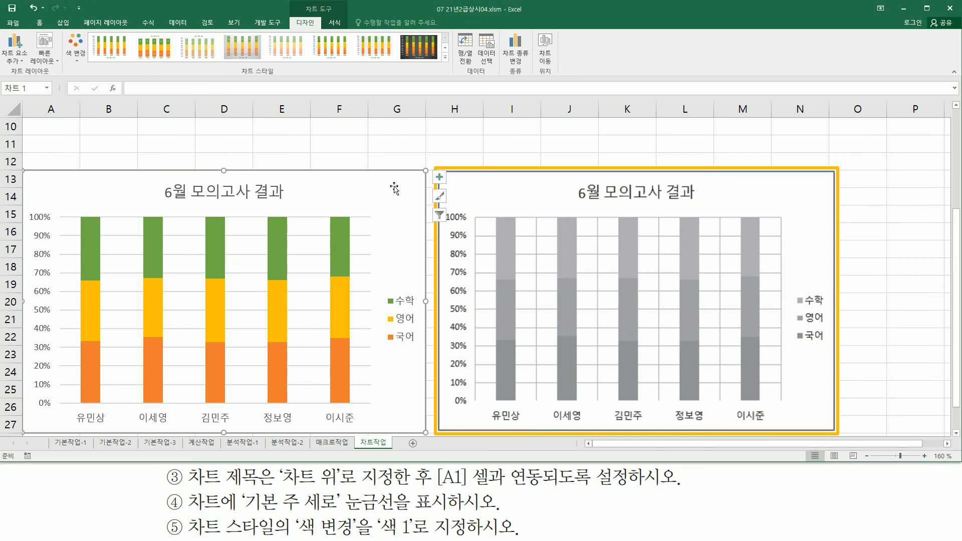
left_click(12, 59)
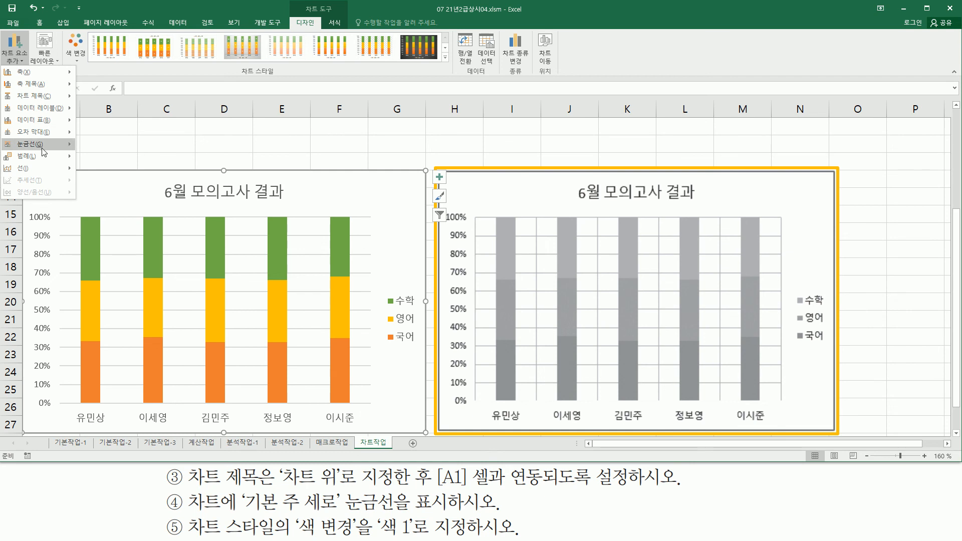
mouse_move(36, 148)
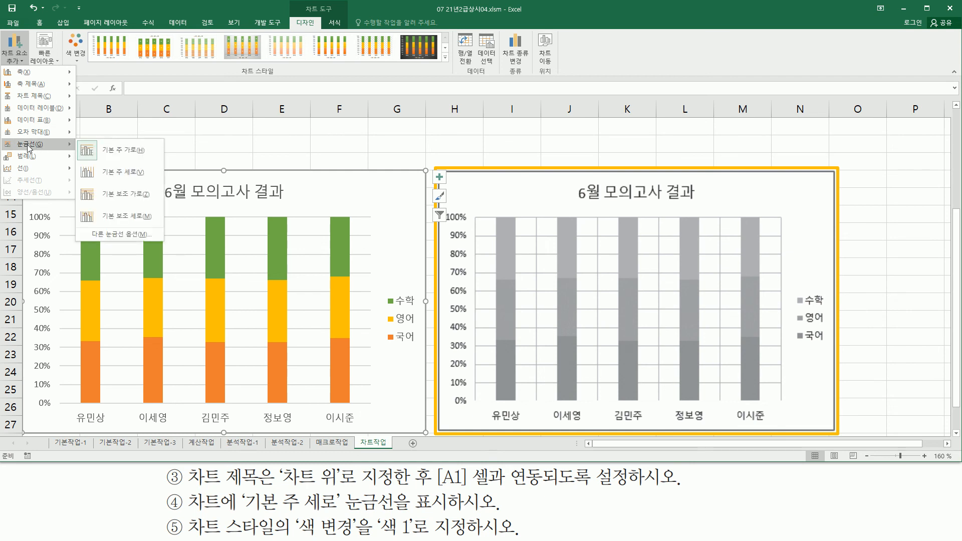
left_click(136, 175)
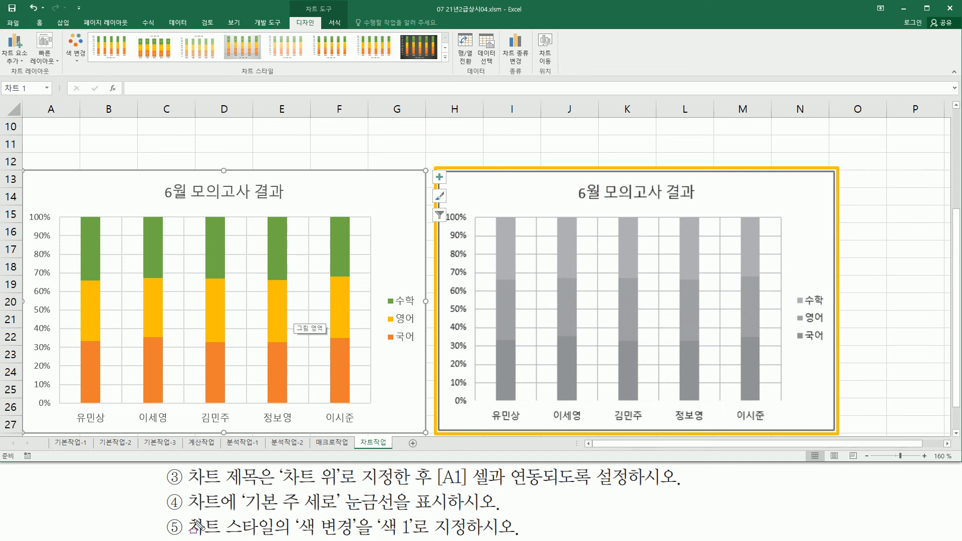
Change the stacked column chart's color scheme to 색 1 and deselect the chart
mouse_move(188, 512)
left_mouse_down()
mouse_move(303, 539)
mouse_move(277, 539)
mouse_move(409, 537)
mouse_move(419, 515)
left_mouse_up()
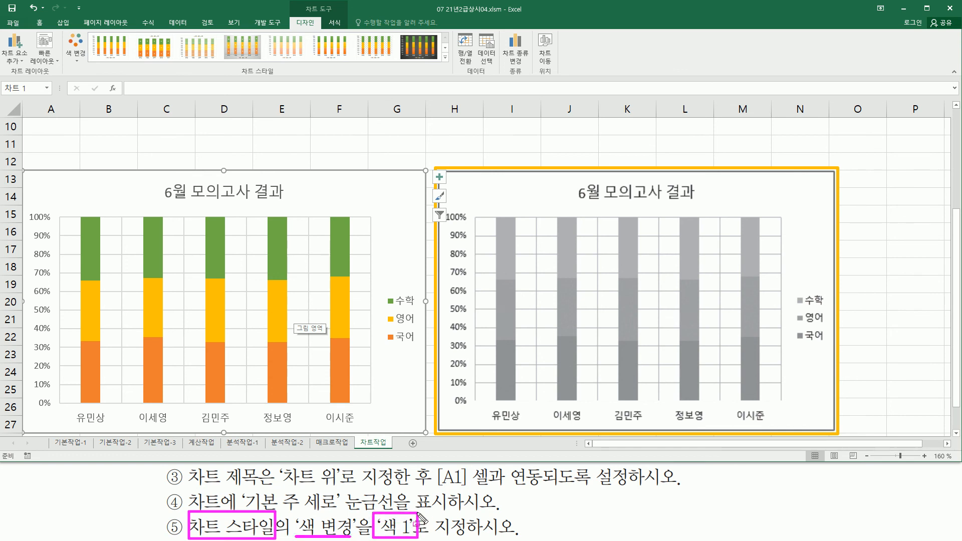
key("Escape")
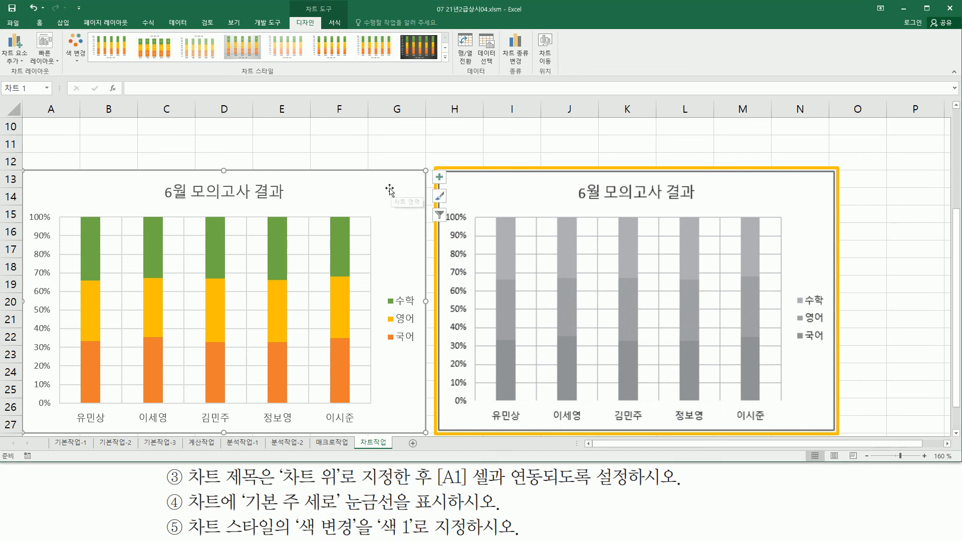
left_click_drag(232, 67, 279, 77)
left_click_drag(62, 25, 87, 65)
key("Escape")
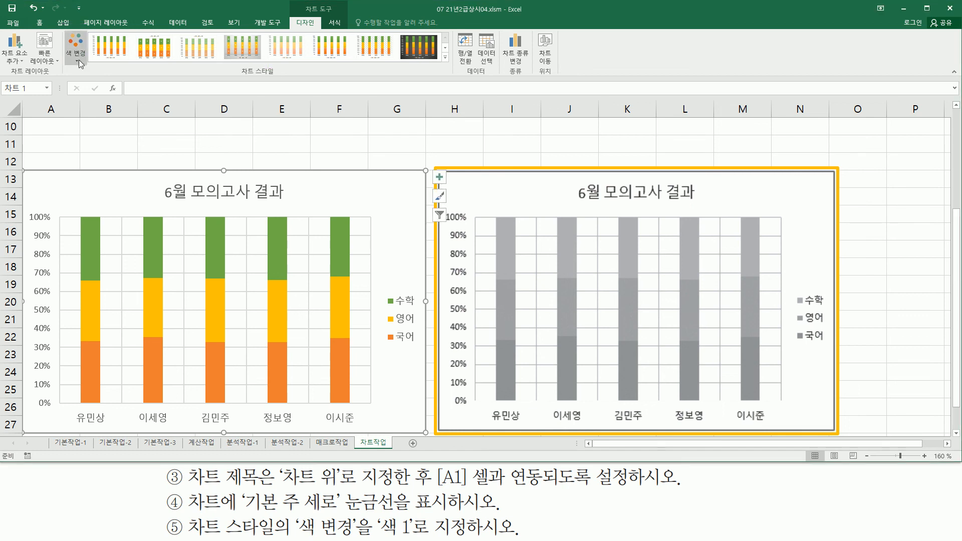
left_click(79, 59)
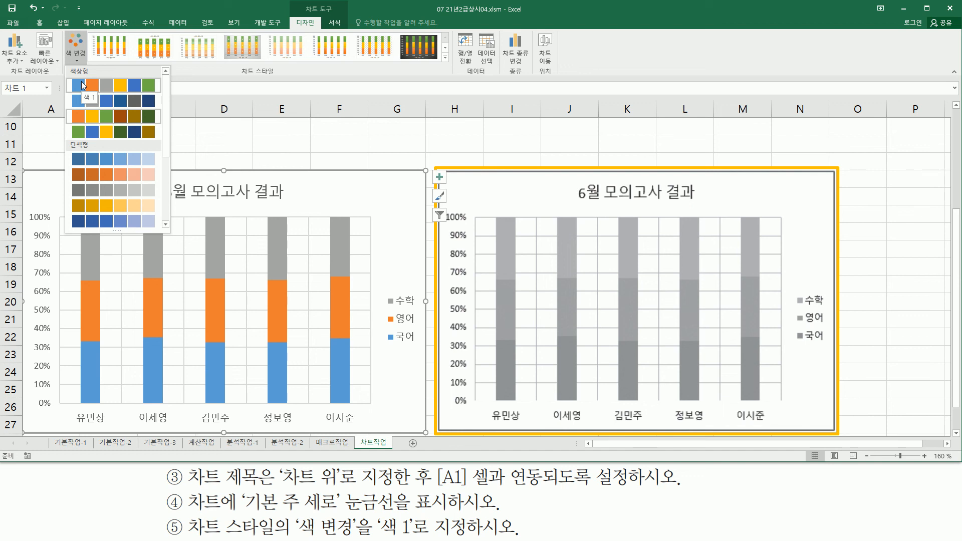
left_click(82, 82)
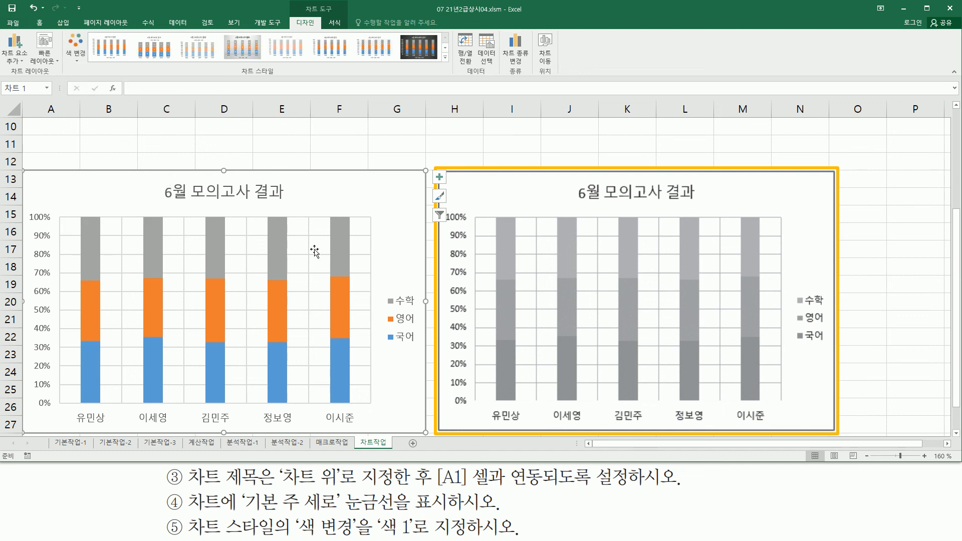
left_click(353, 151)
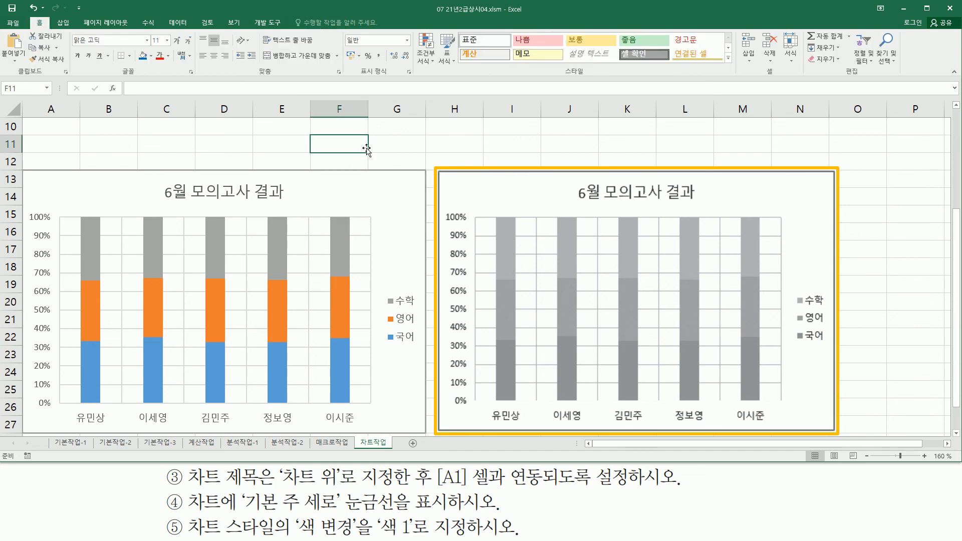
Compare the finished chart's title, value axis, category labels and legend with the target 6월 모의고사 결과 chart
left_click_drag(23, 171, 425, 434)
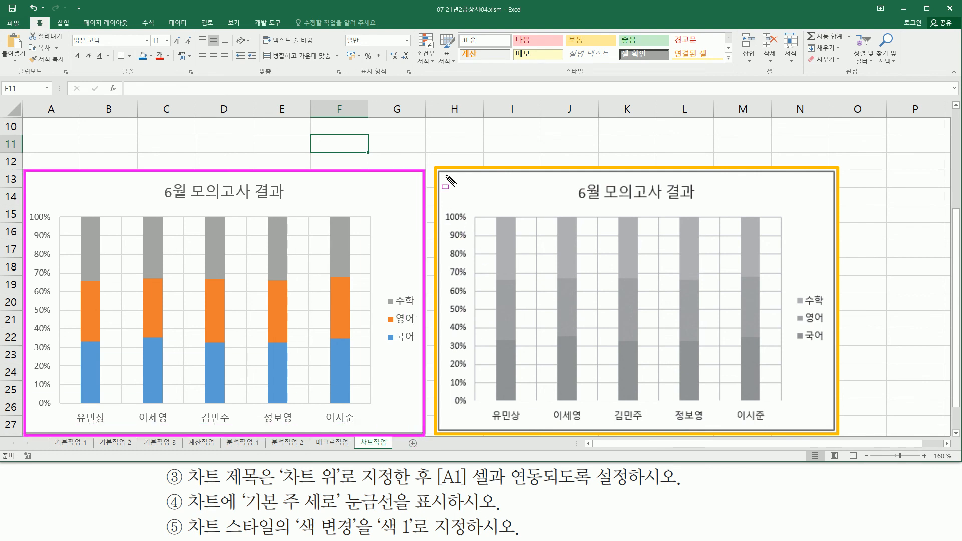
mouse_move(440, 172)
left_mouse_down()
mouse_move(762, 409)
mouse_move(836, 432)
left_mouse_up()
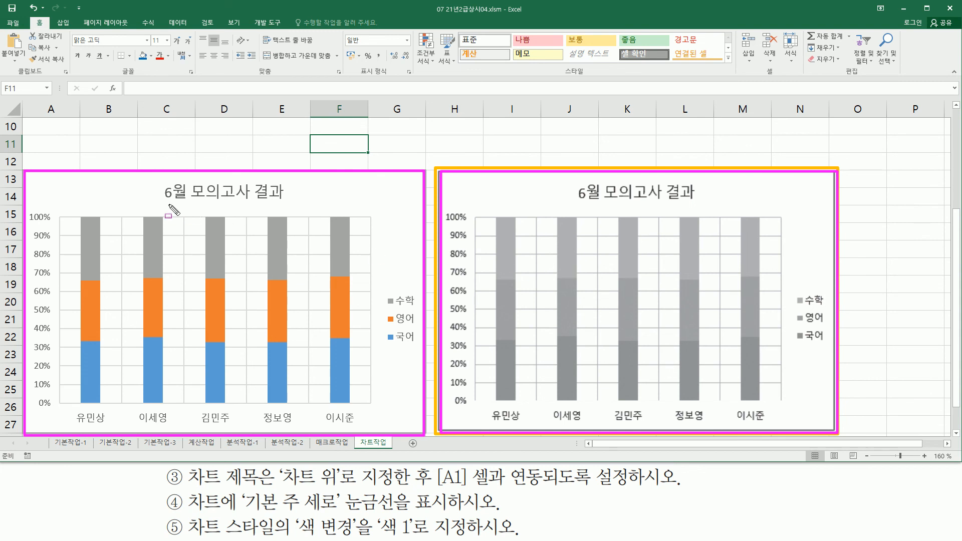
key("Escape")
left_click_drag(160, 203, 286, 203)
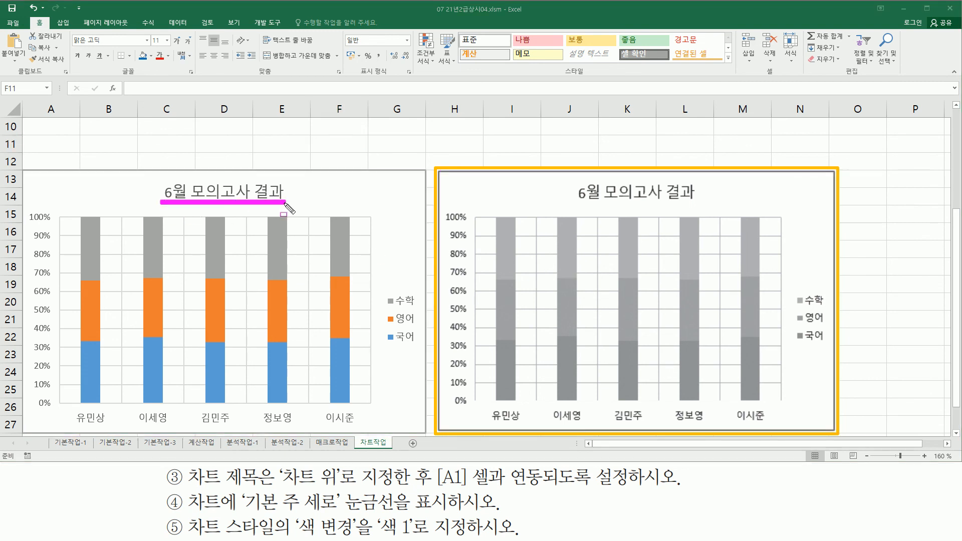
mouse_move(32, 205)
left_mouse_down()
mouse_move(58, 421)
mouse_move(383, 443)
mouse_move(382, 435)
left_mouse_up()
left_click_drag(378, 284, 416, 355)
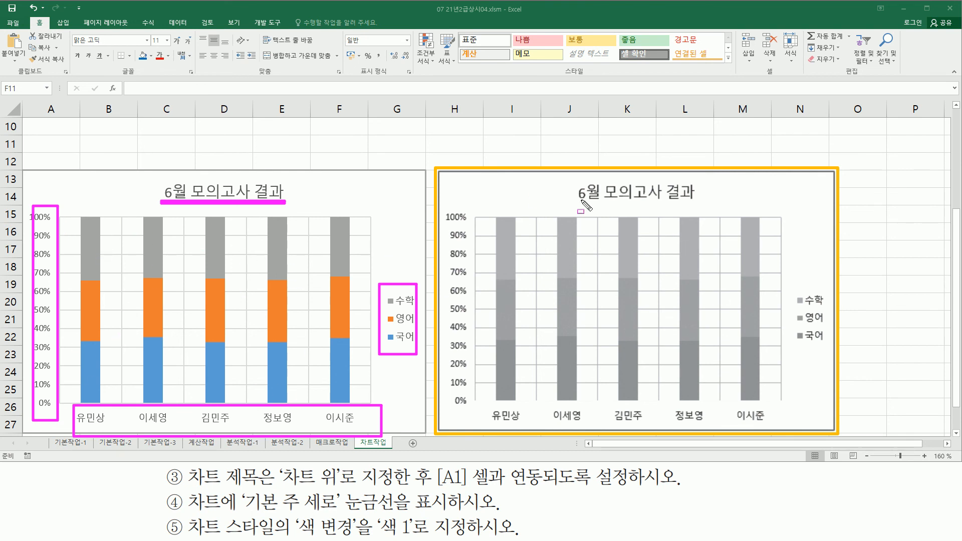
key("Escape")
left_click(361, 161)
left_click(420, 152)
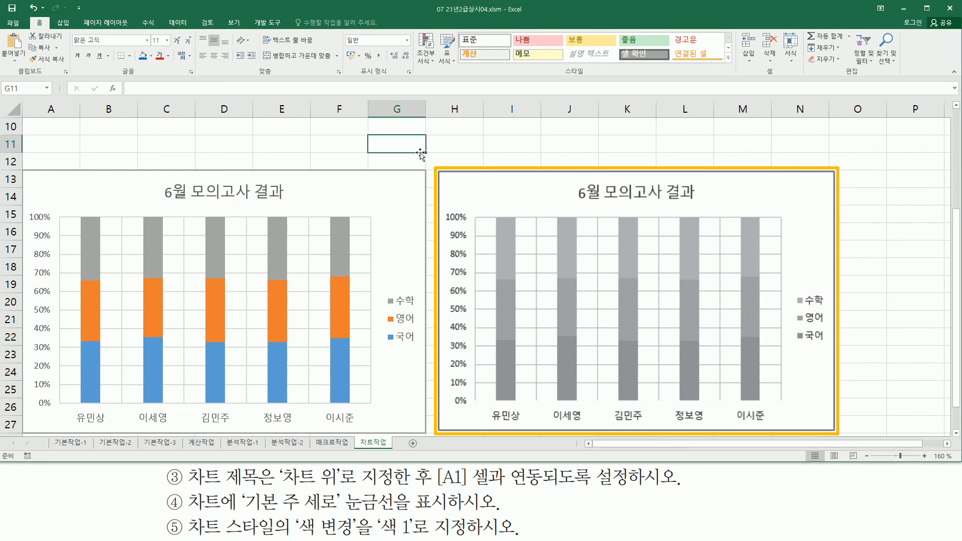
scroll(481, 277, "down", 1)
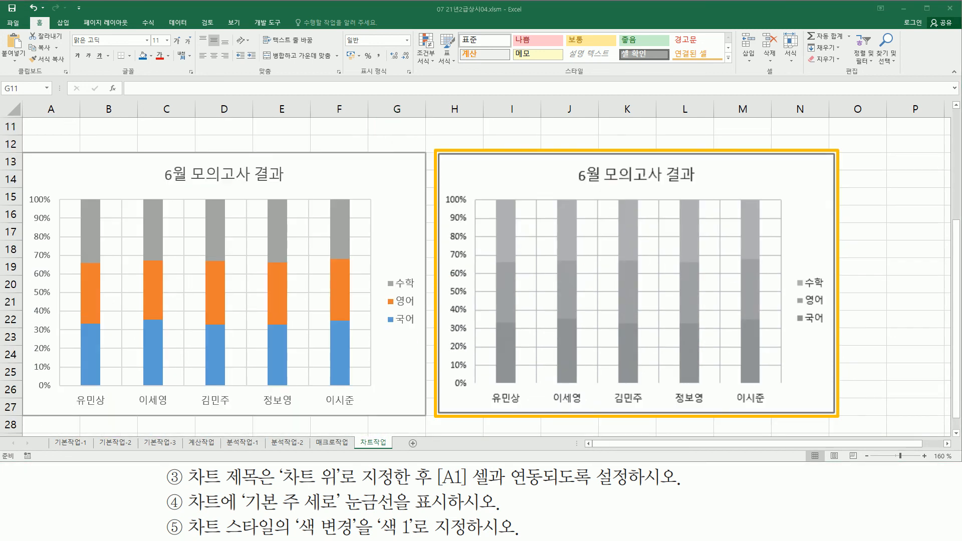